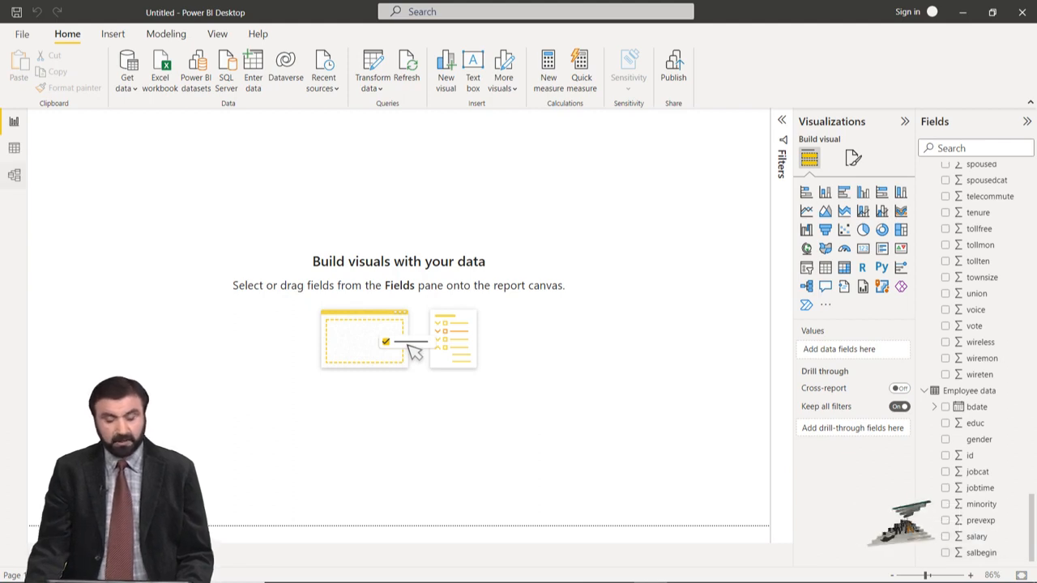
# Step: Examine the customer_dbase and Employee data tables in the data model diagram
pyautogui.click(15, 175)
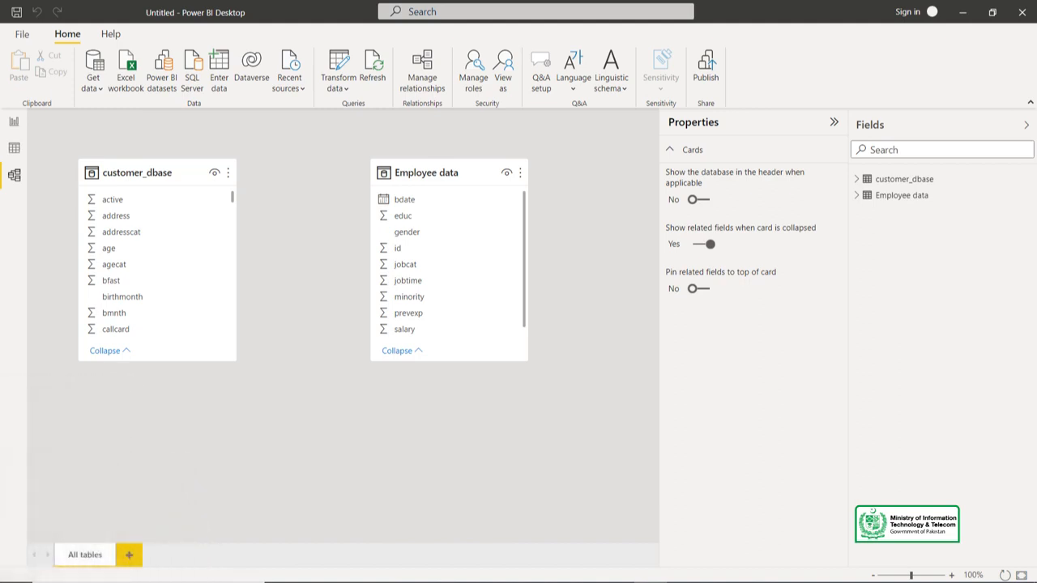
pyautogui.click(834, 122)
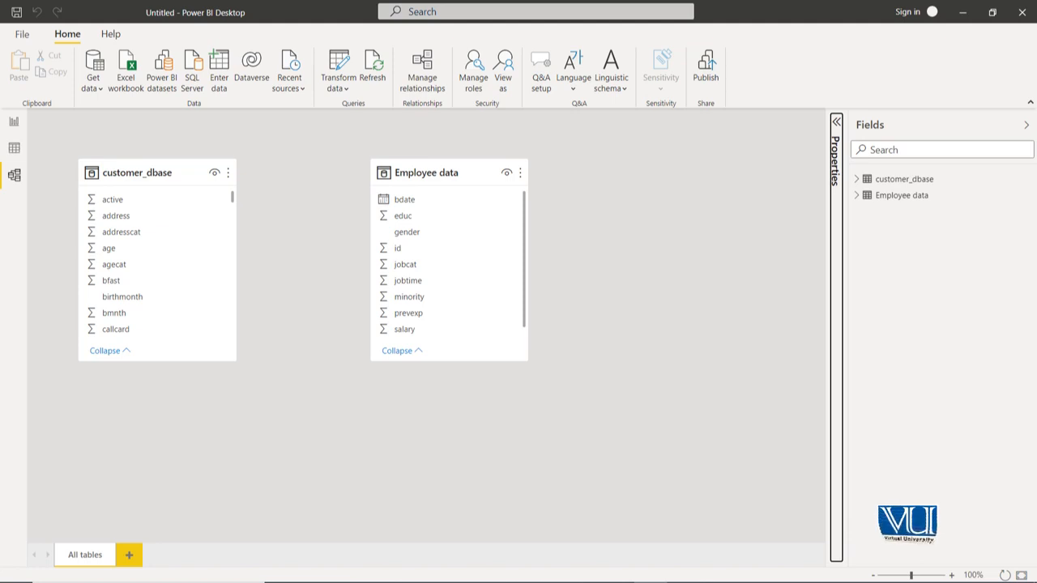
pyautogui.click(836, 122)
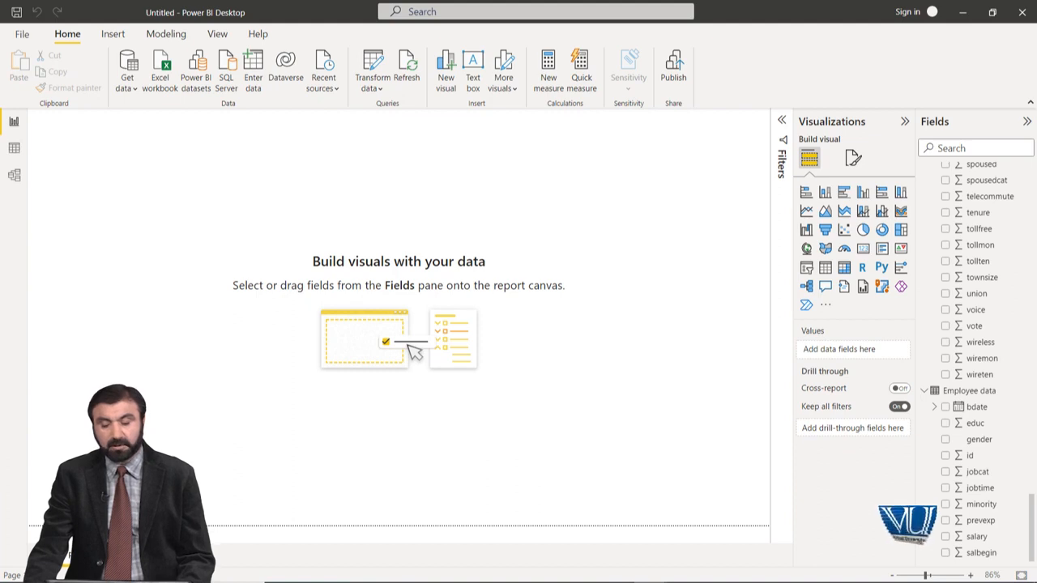
# Step: Select the Employee data table in the report's field list as the target for a measure
pyautogui.click(582, 72)
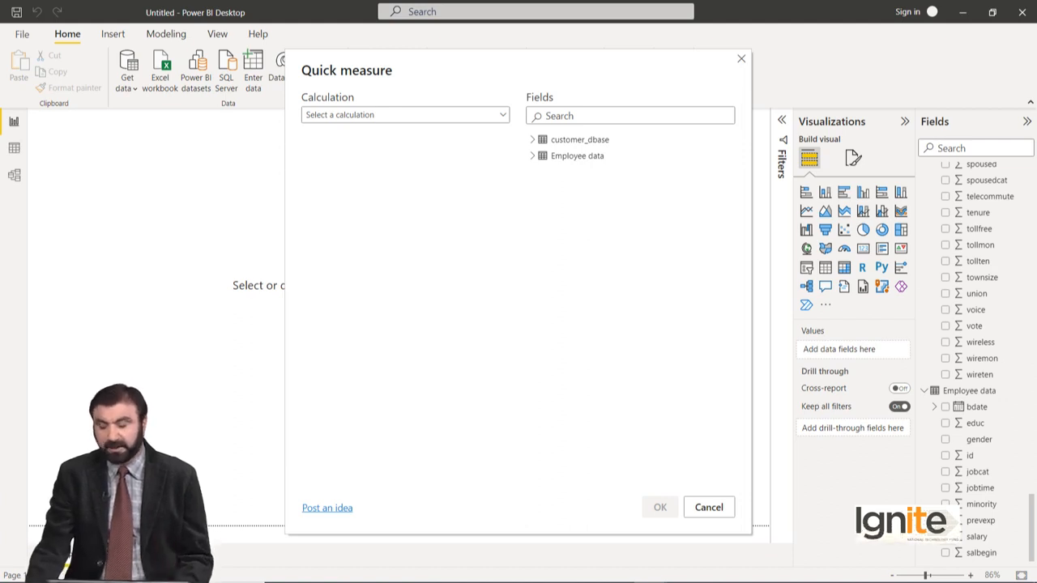
pyautogui.click(709, 507)
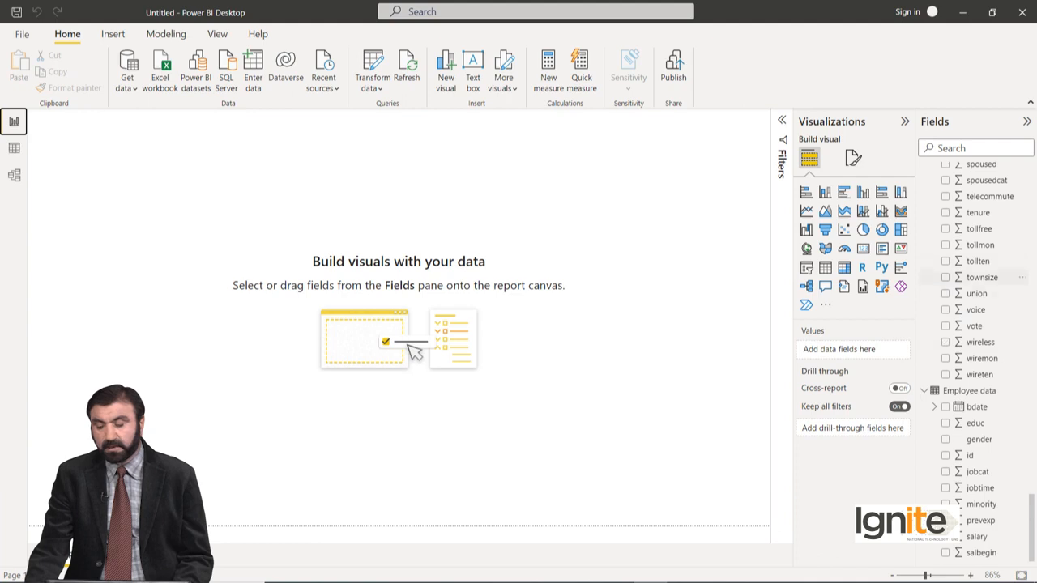
pyautogui.scroll(15, 980, 261)
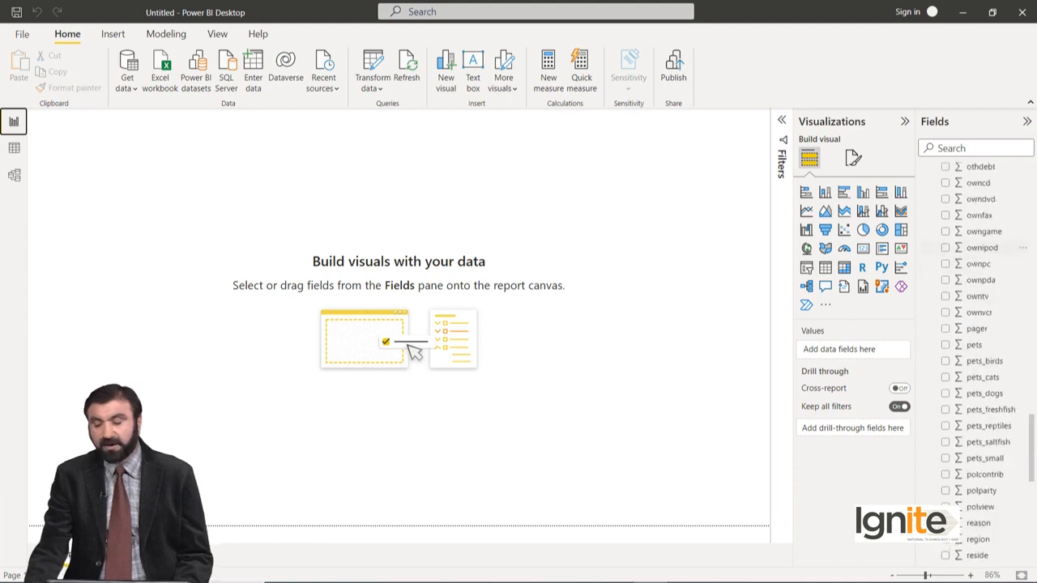
pyautogui.scroll(2, 981, 321)
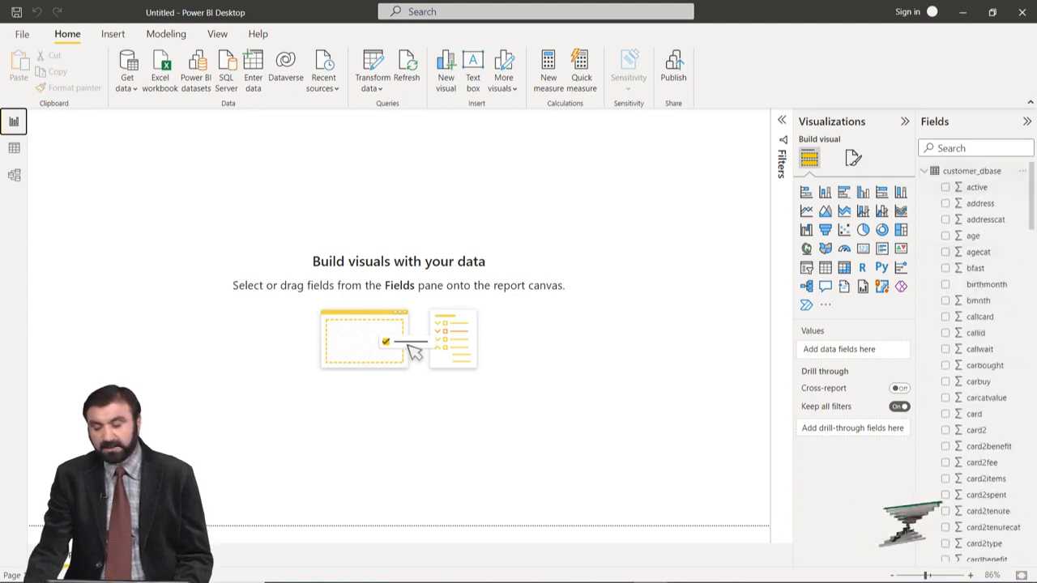
pyautogui.click(972, 171)
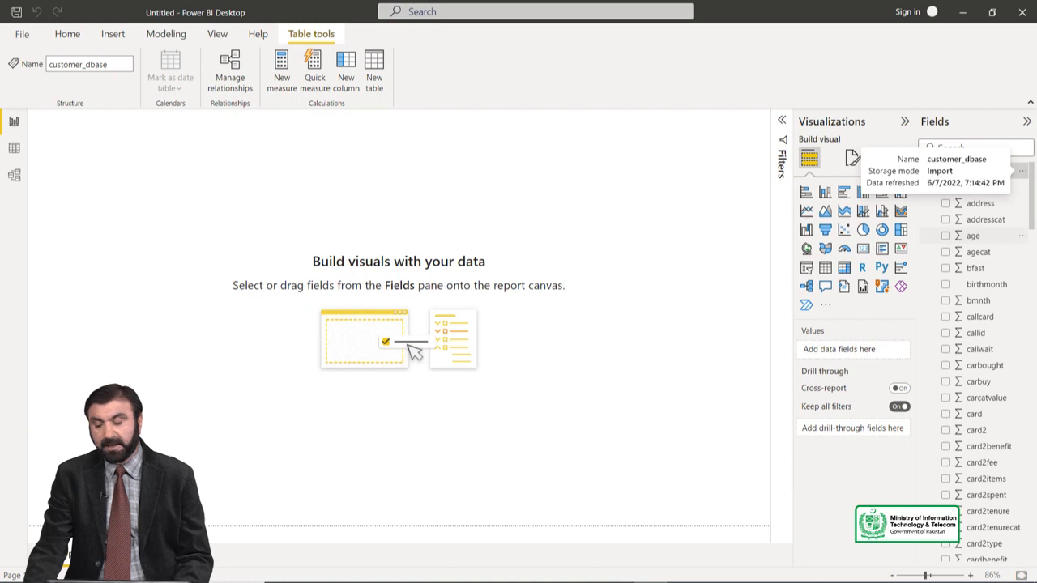
pyautogui.scroll(-10, 984, 210)
pyautogui.scroll(-10, 984, 222)
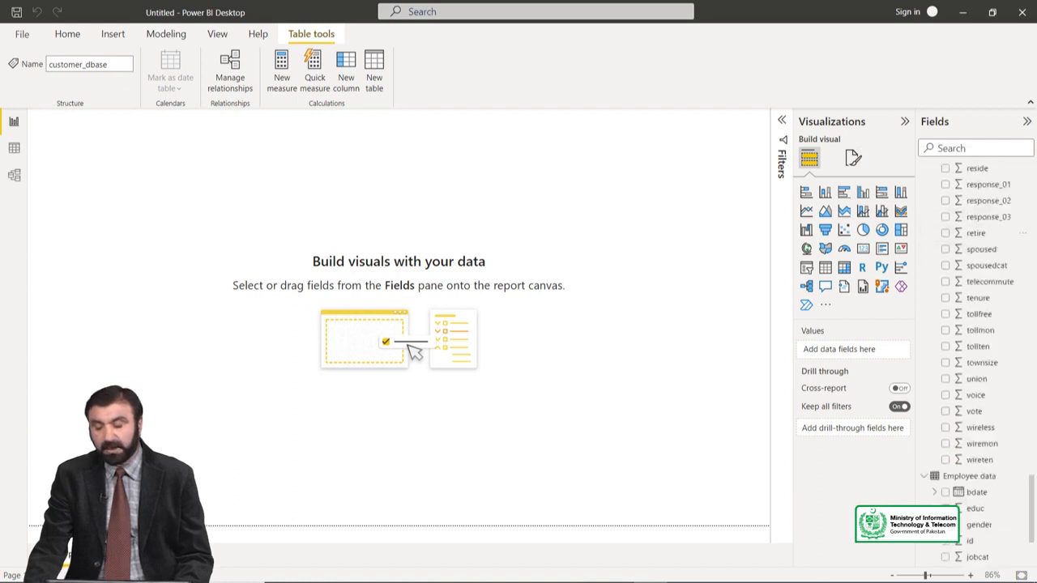
pyautogui.click(968, 391)
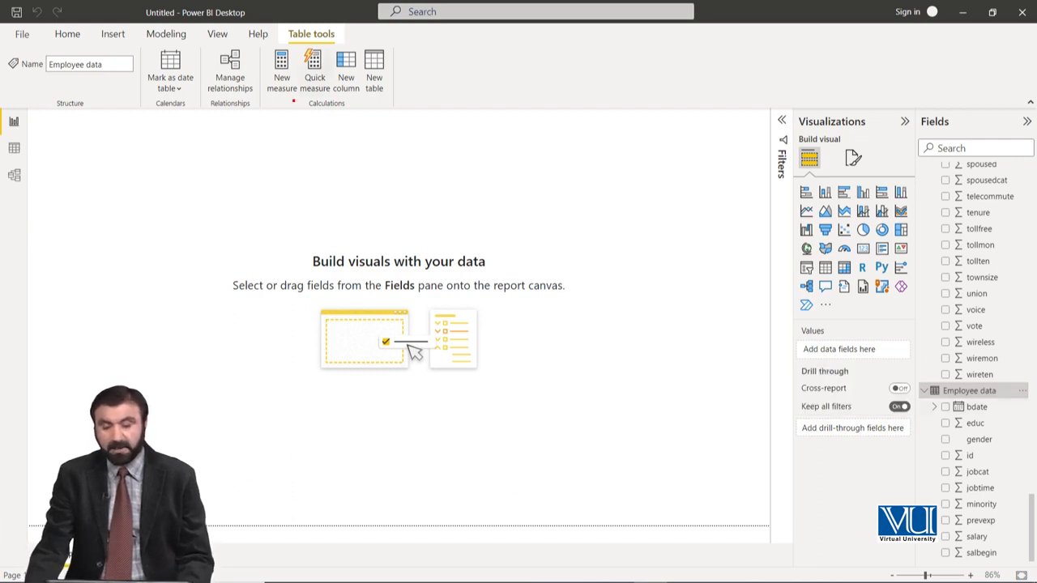
# Step: Create a quick measure on the Employee data table using the Average per category calculation
pyautogui.click(314, 71)
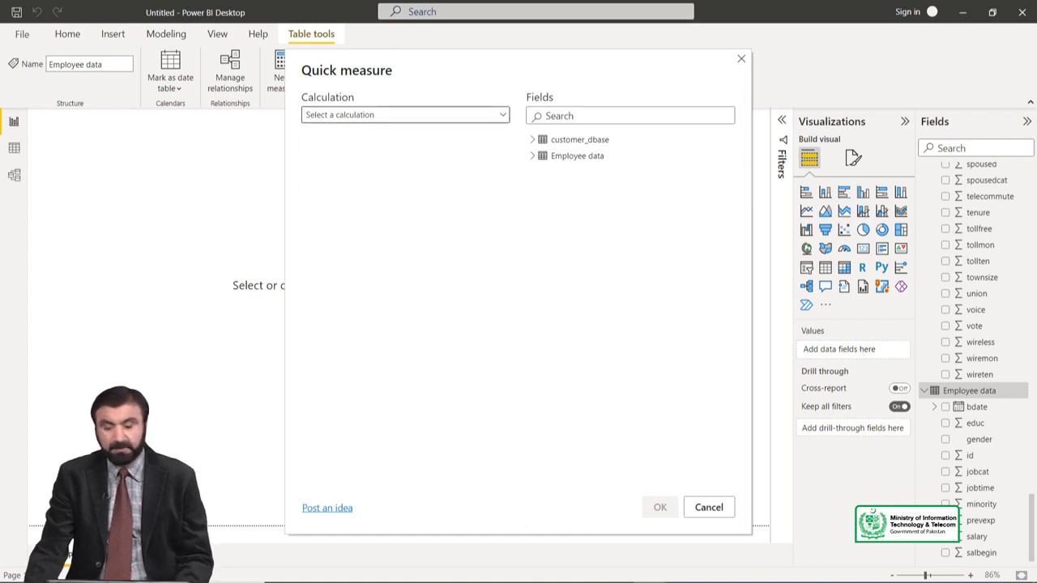
pyautogui.click(405, 115)
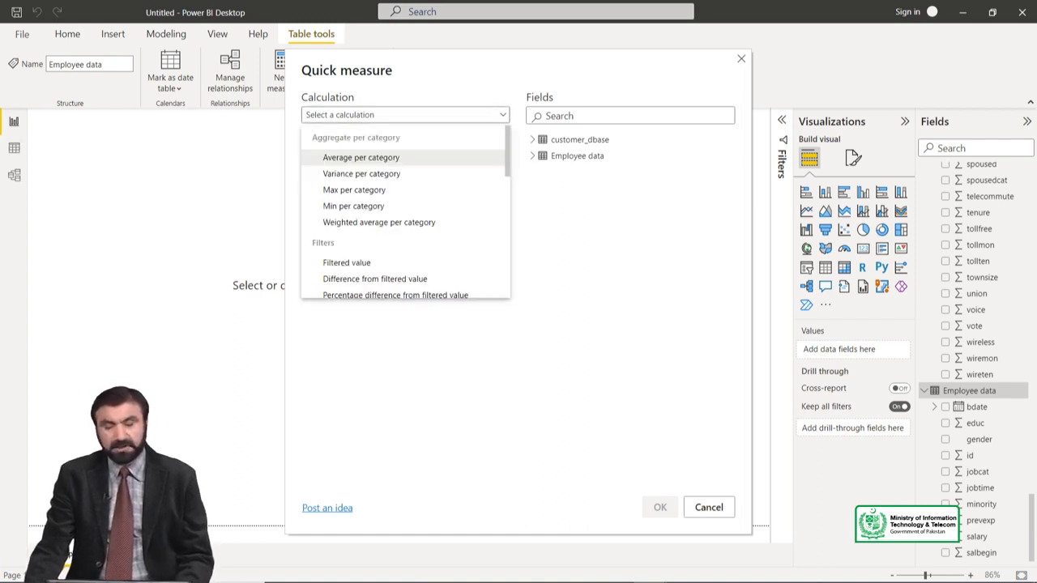
pyautogui.scroll(-6, 405, 212)
pyautogui.scroll(-5, 405, 212)
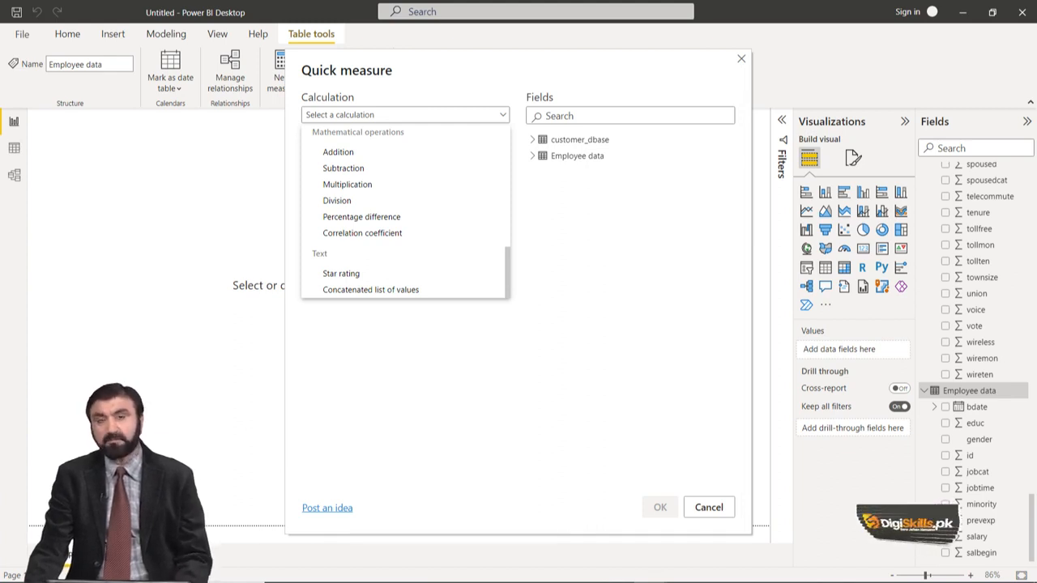
pyautogui.scroll(1, 405, 213)
pyautogui.scroll(4, 405, 212)
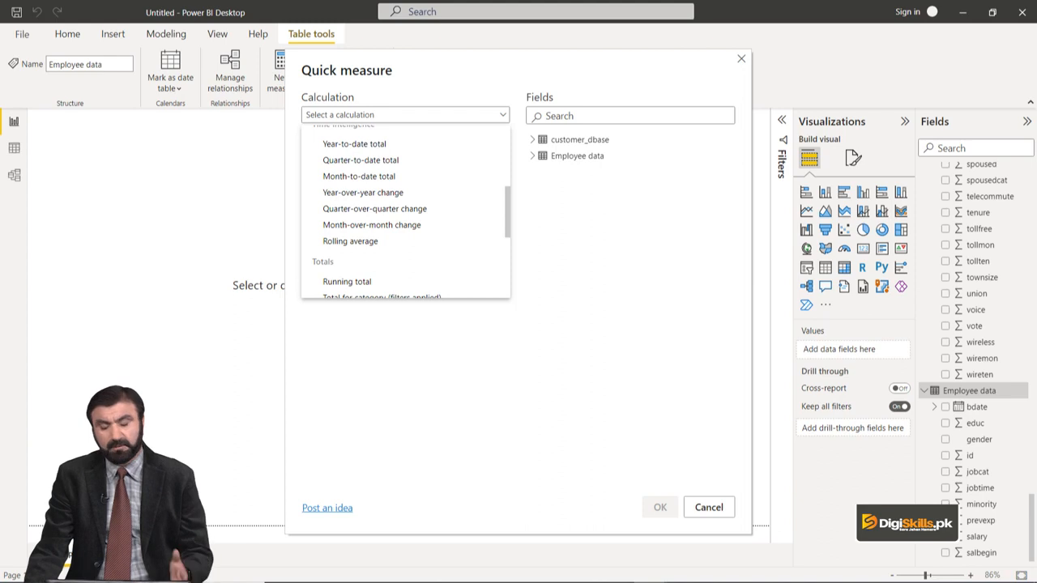
pyautogui.scroll(5, 373, 158)
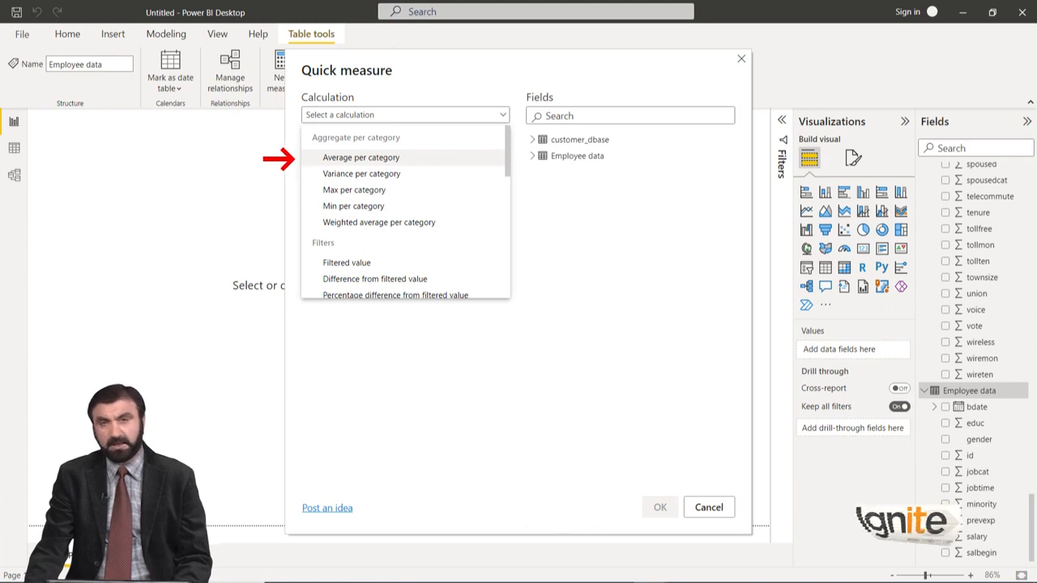
pyautogui.click(361, 158)
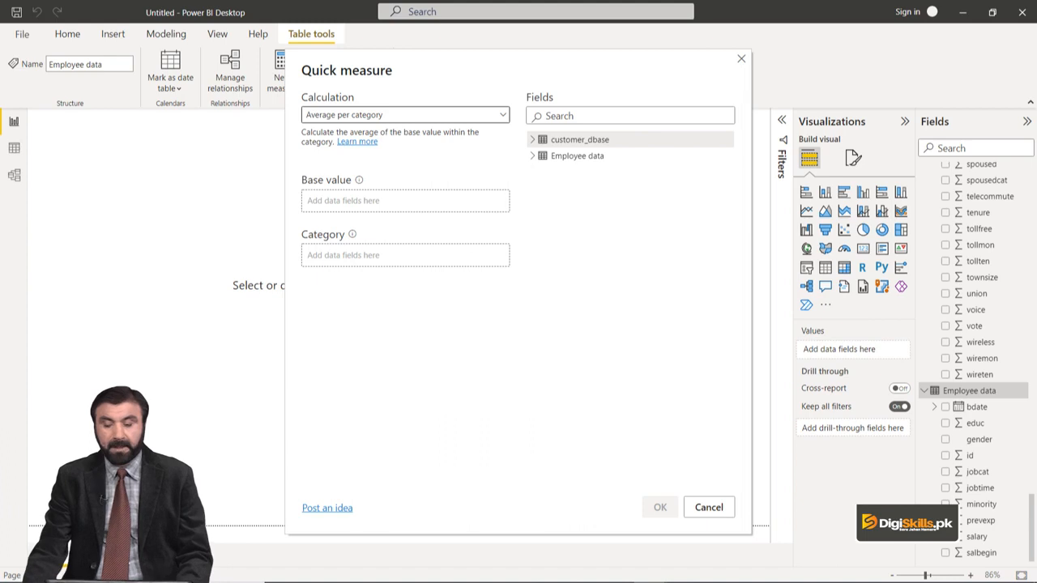
# Step: Add the salary field from Employee data as the quick measure's base value
pyautogui.click(533, 156)
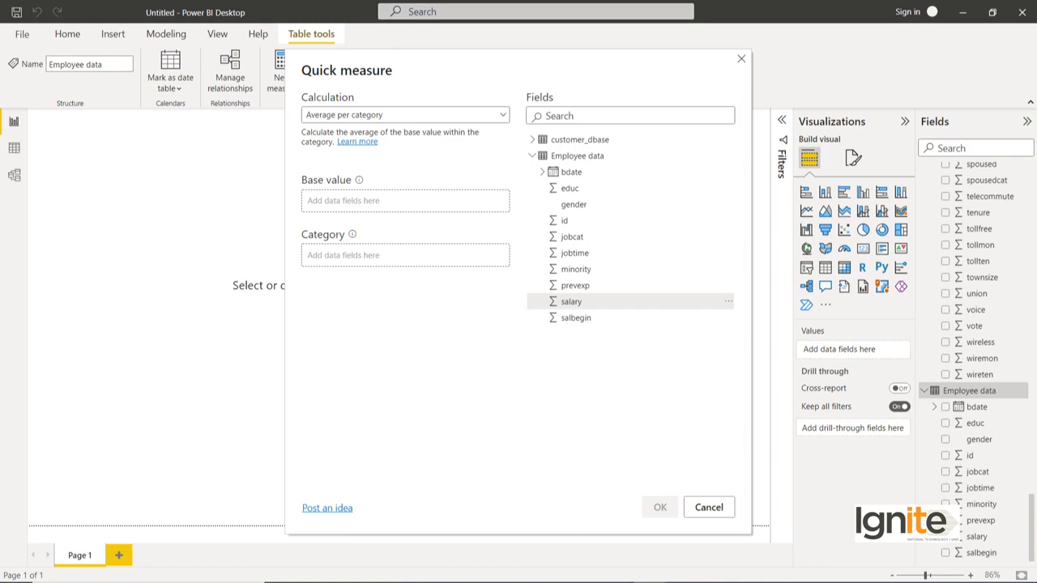
pyautogui.rightClick(576, 302)
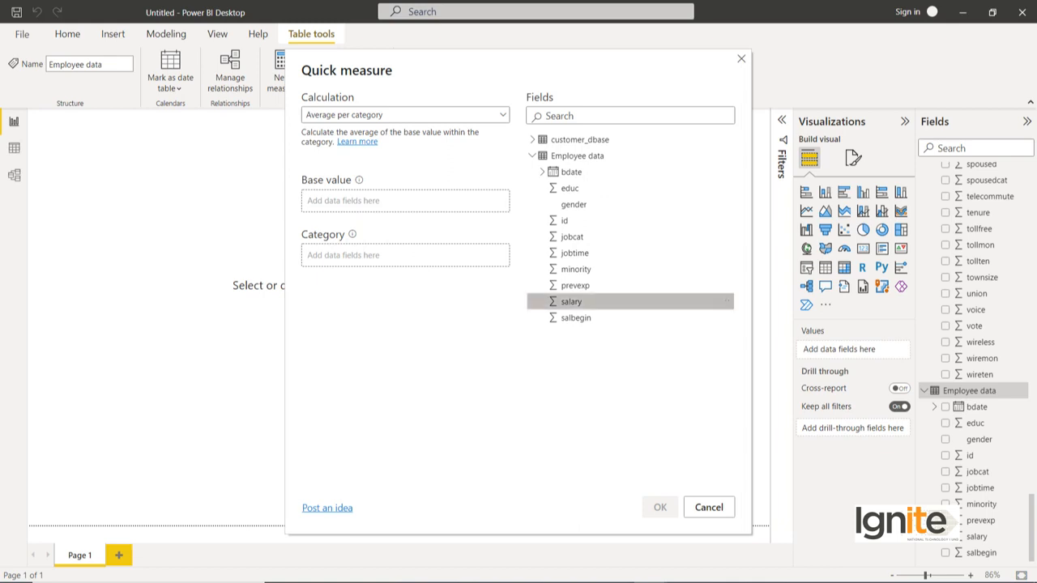
pyautogui.moveTo(594, 312)
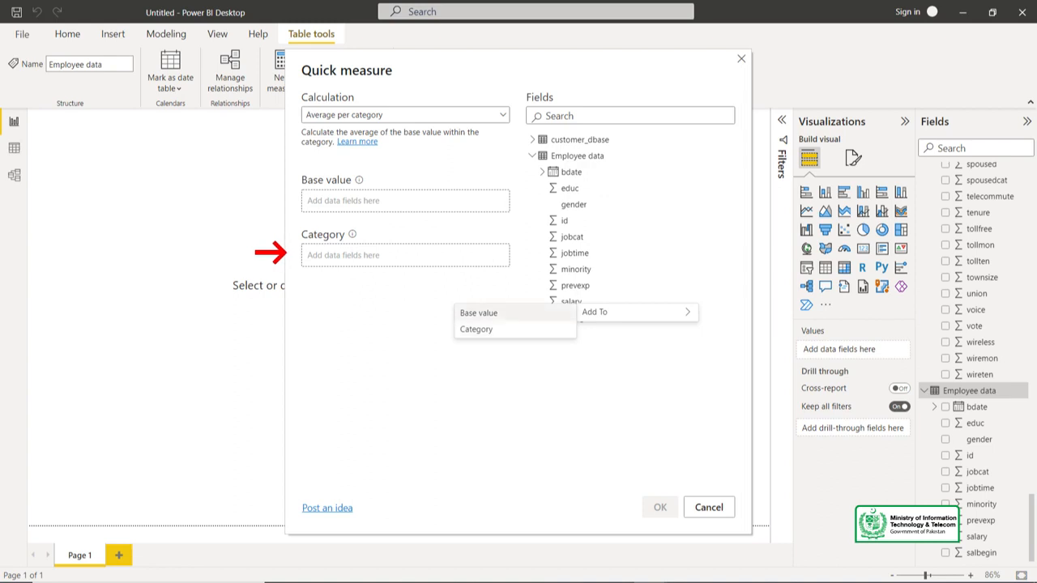
pyautogui.click(528, 314)
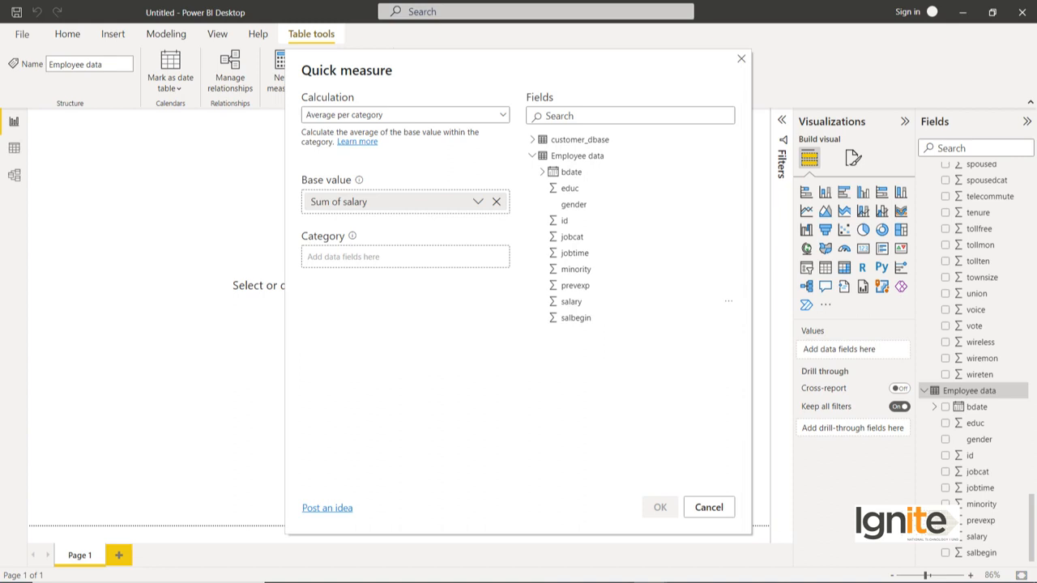
# Step: Add the gender field as the quick measure's category and create the measure
pyautogui.rightClick(569, 204)
pyautogui.moveTo(587, 215)
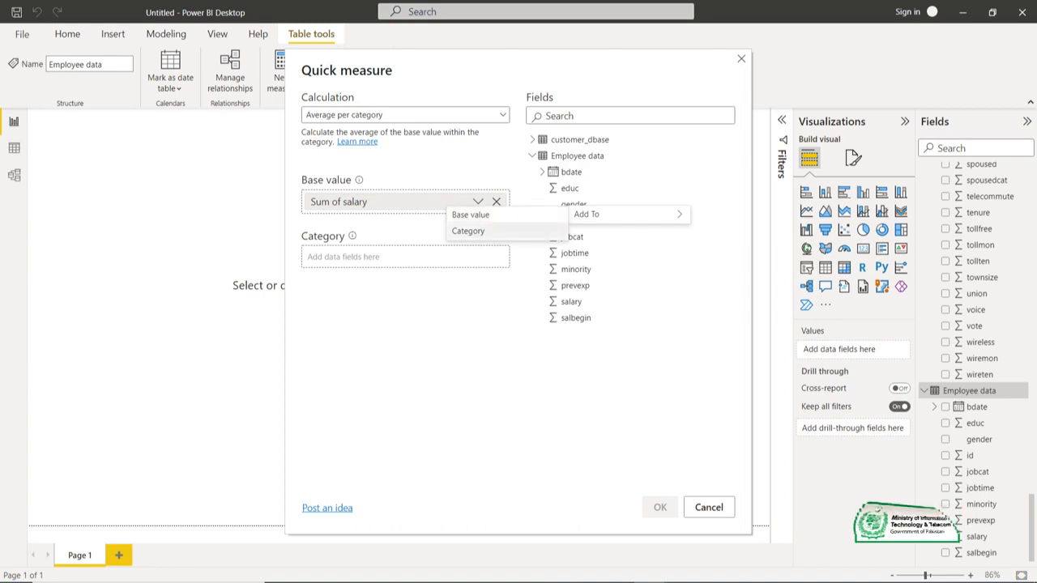
pyautogui.click(538, 228)
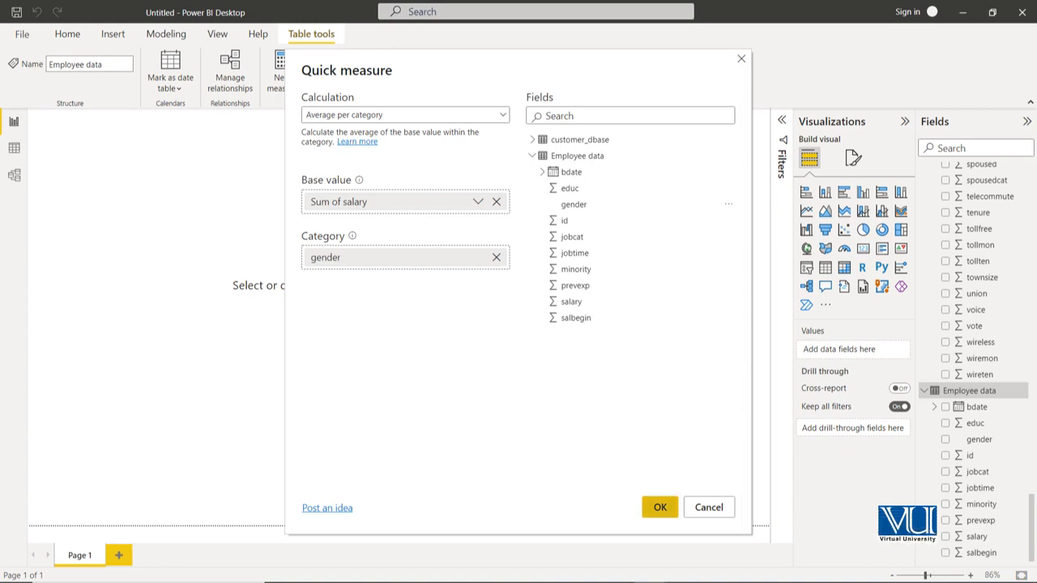
pyautogui.click(659, 507)
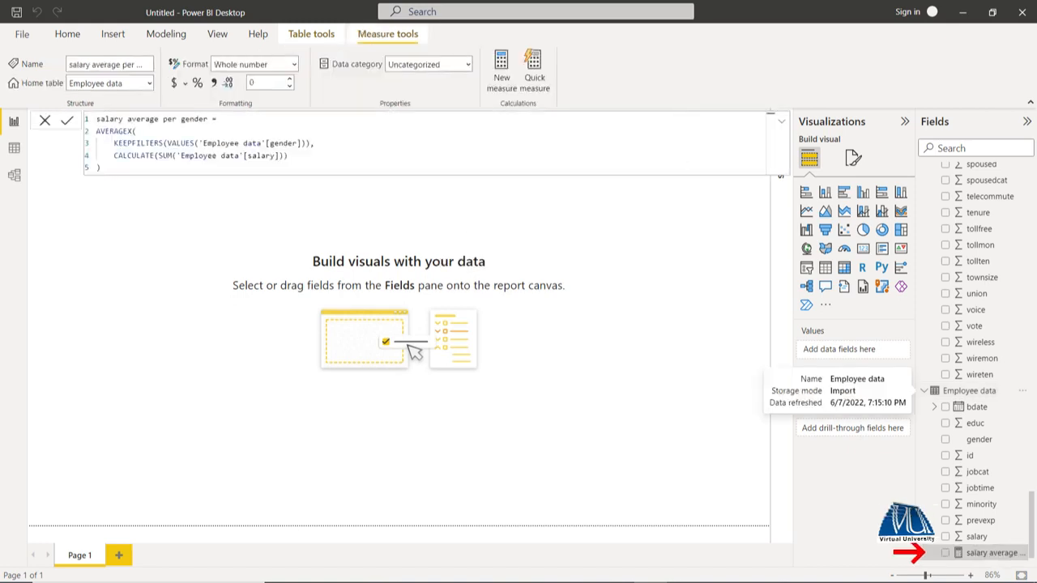
# Step: Start a new measure named sal in the Employee data table, beginning its formula with the SUMX function
pyautogui.scroll(-1, 1023, 553)
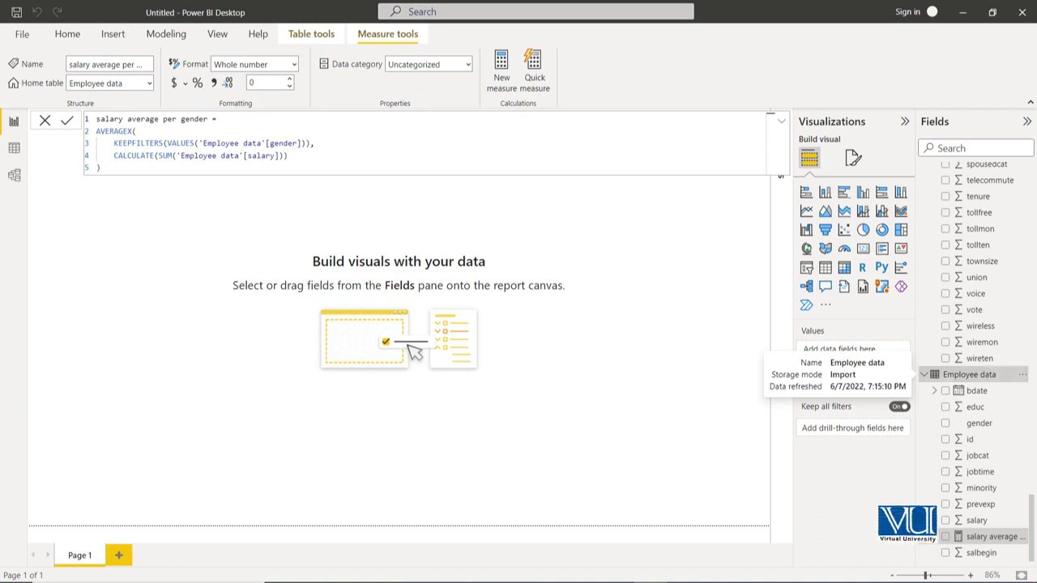
pyautogui.click(970, 375)
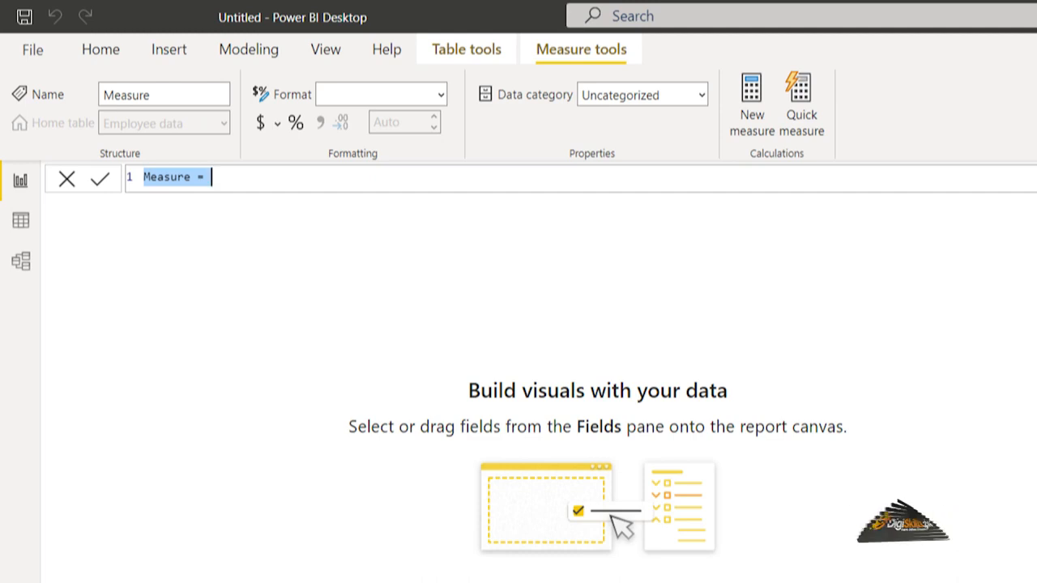
pyautogui.write('sal')
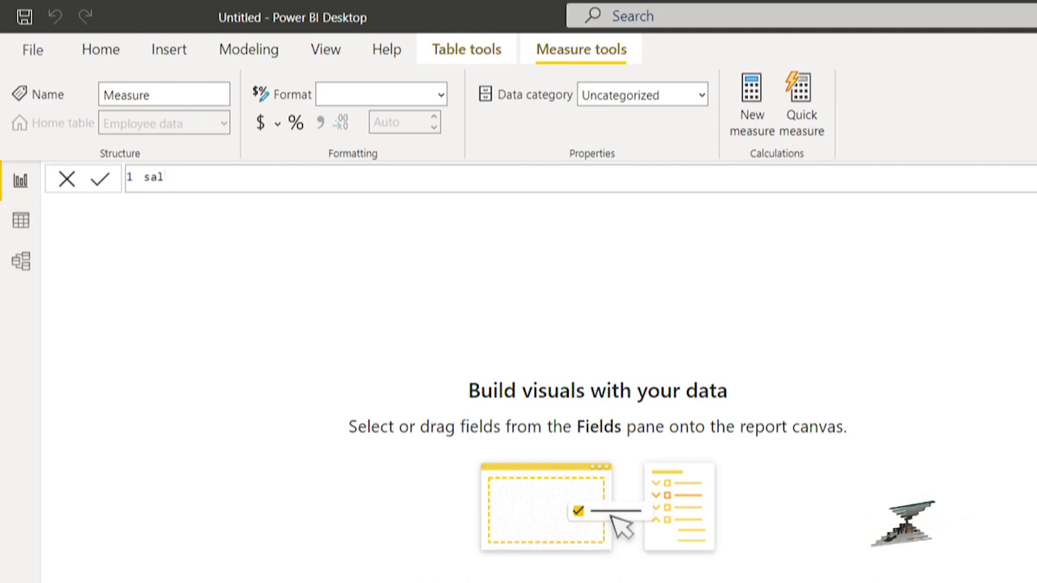
pyautogui.write('=')
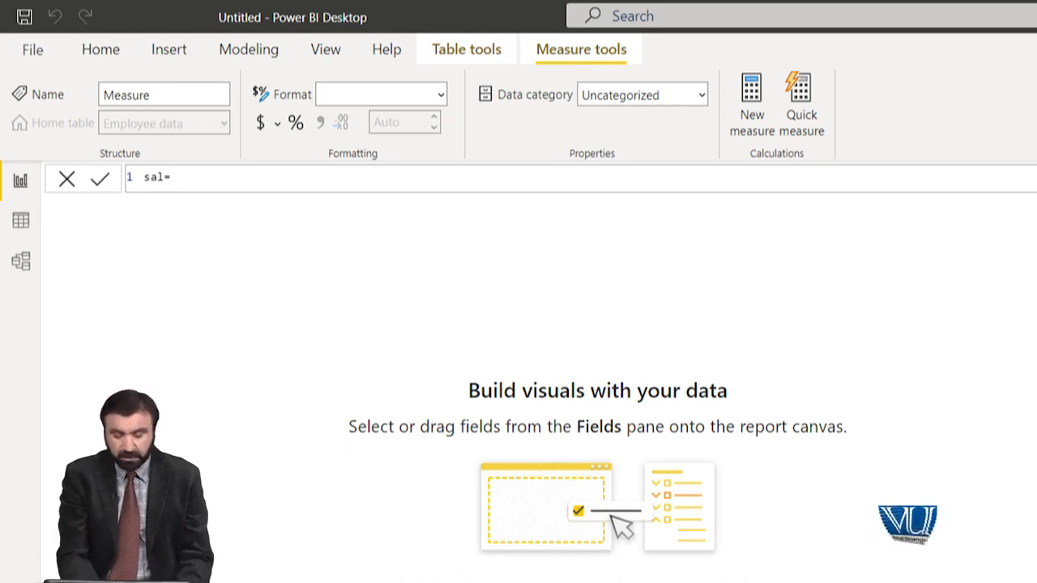
pyautogui.write('sum')
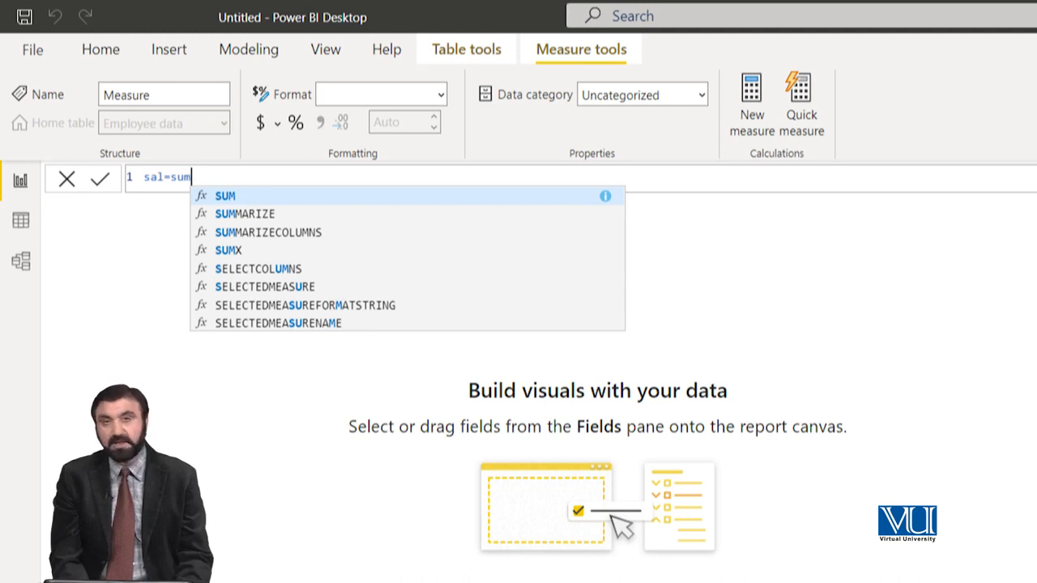
pyautogui.write('x')
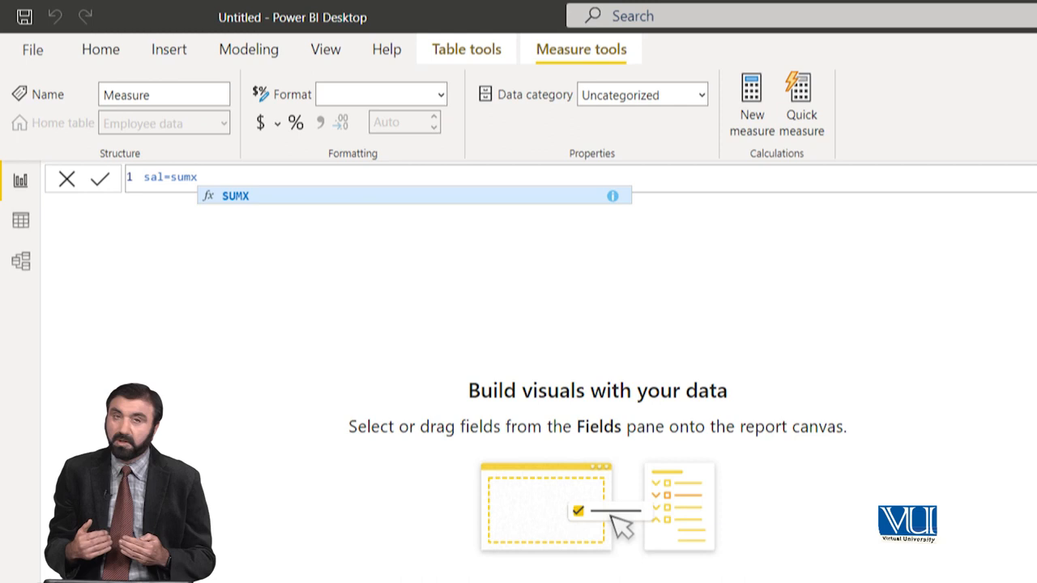
pyautogui.write('(')
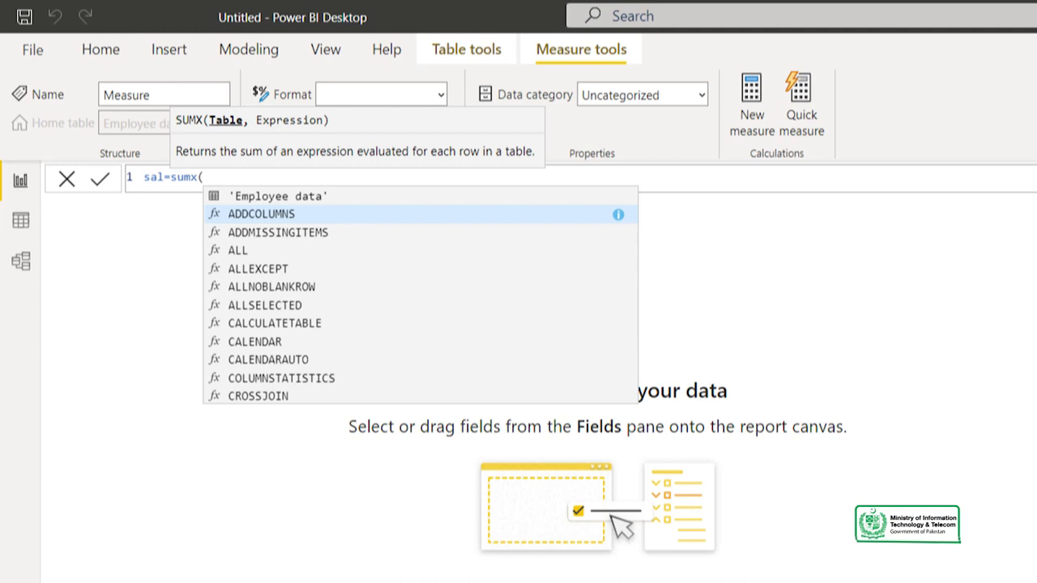
# Step: Enter 'Employee data' as the SUMX table argument and the [salary] column as its expression
pyautogui.write('Employe')
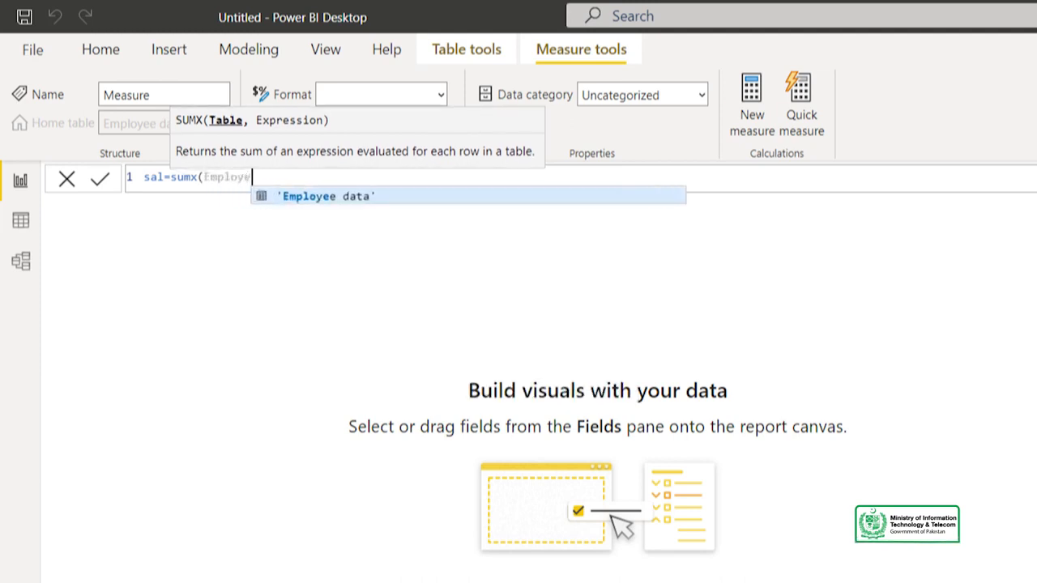
pyautogui.press('Tab')
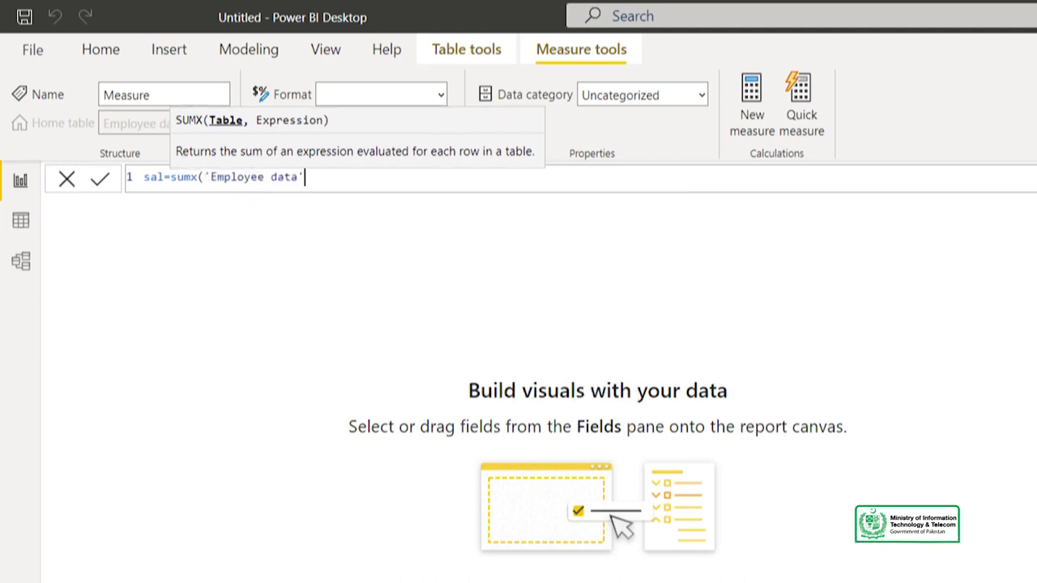
pyautogui.write(',')
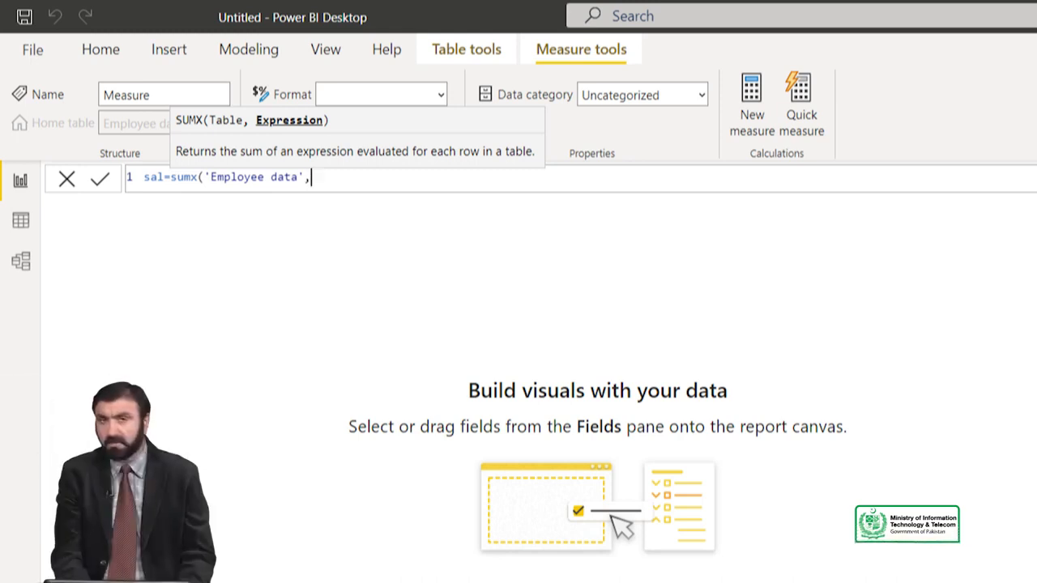
pyautogui.write('[')
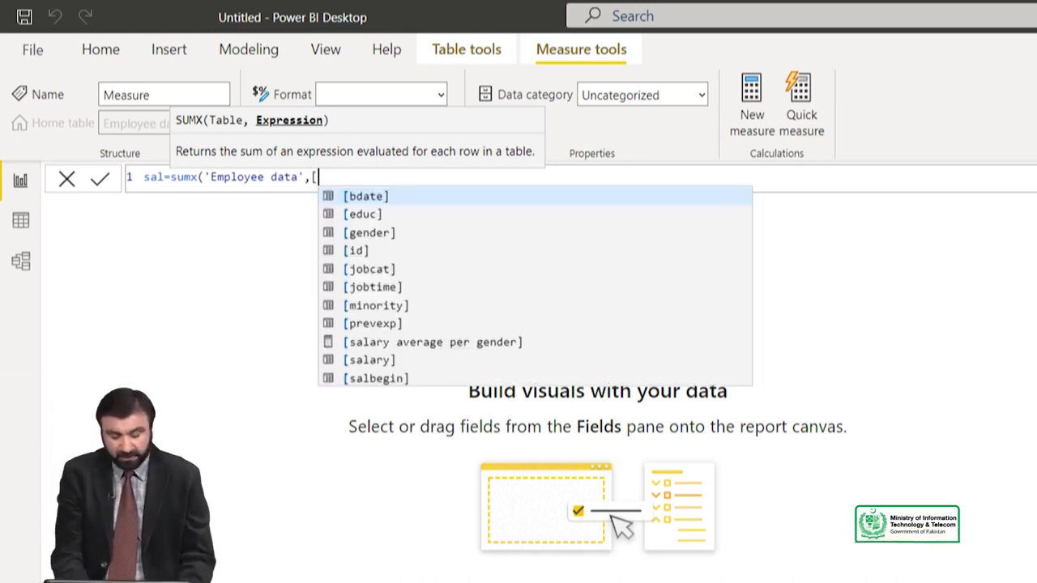
pyautogui.write('sala')
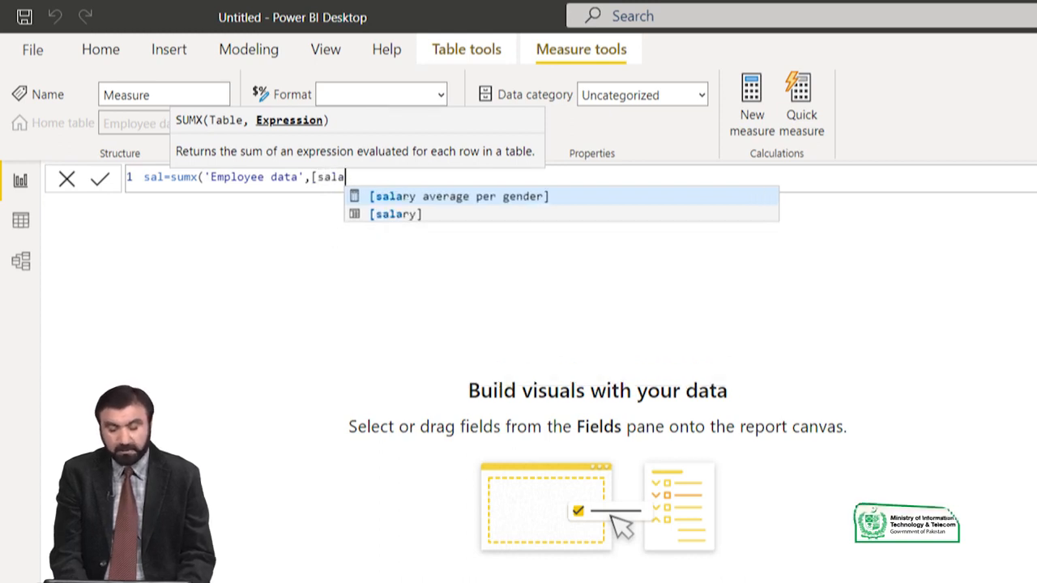
pyautogui.write('ry]')
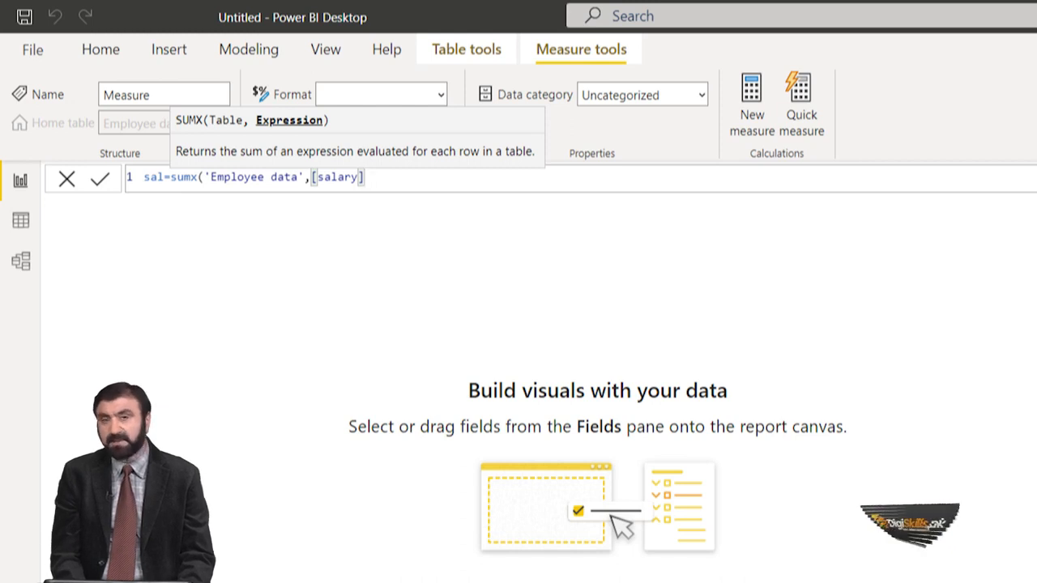
# Step: Try to prefix the [salary] reference with the table name Employee Data, and remove the prefix again
pyautogui.press('Left')
pyautogui.press('Left')
pyautogui.press('Left')
pyautogui.press('Left')
pyautogui.press('Left')
pyautogui.press('Left')
pyautogui.press('Left')
pyautogui.press('Left')
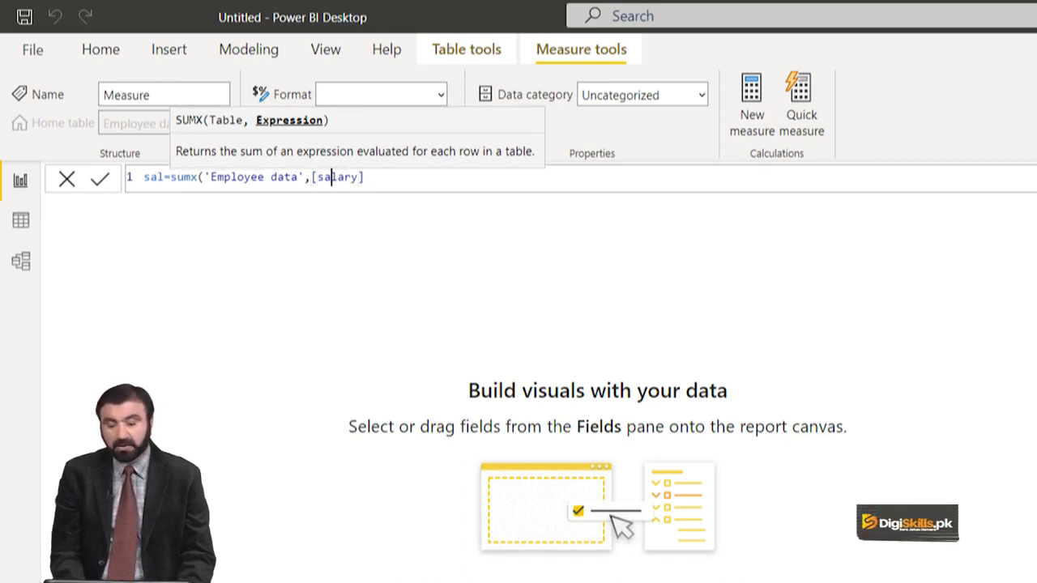
pyautogui.write('Employe')
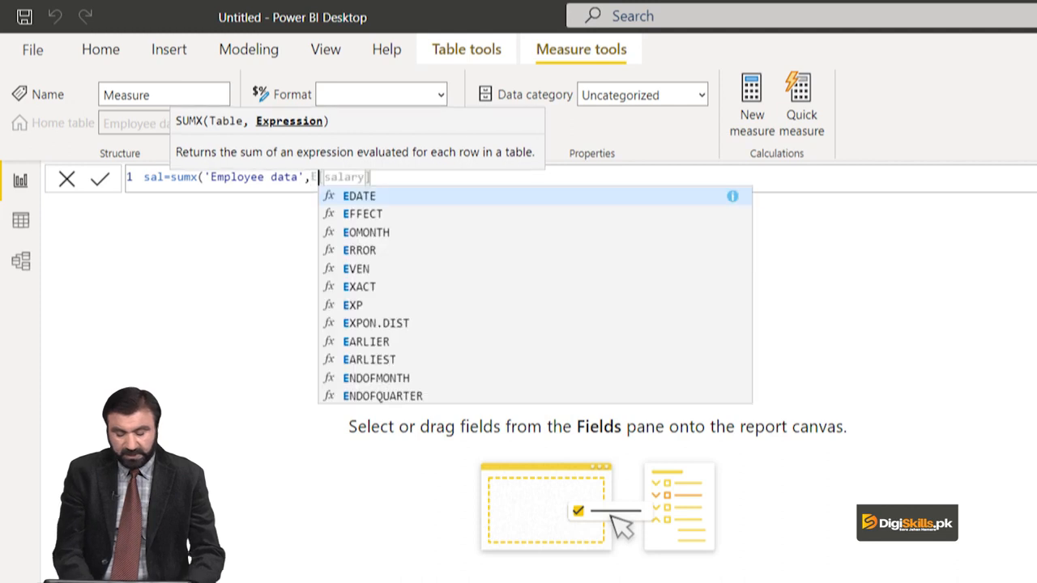
pyautogui.write('e')
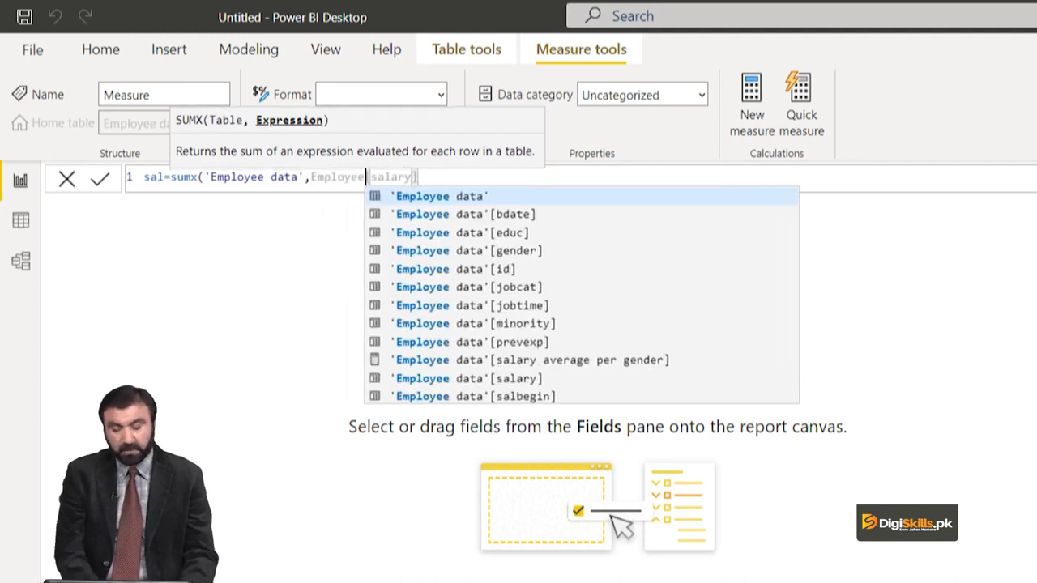
pyautogui.write(' Data')
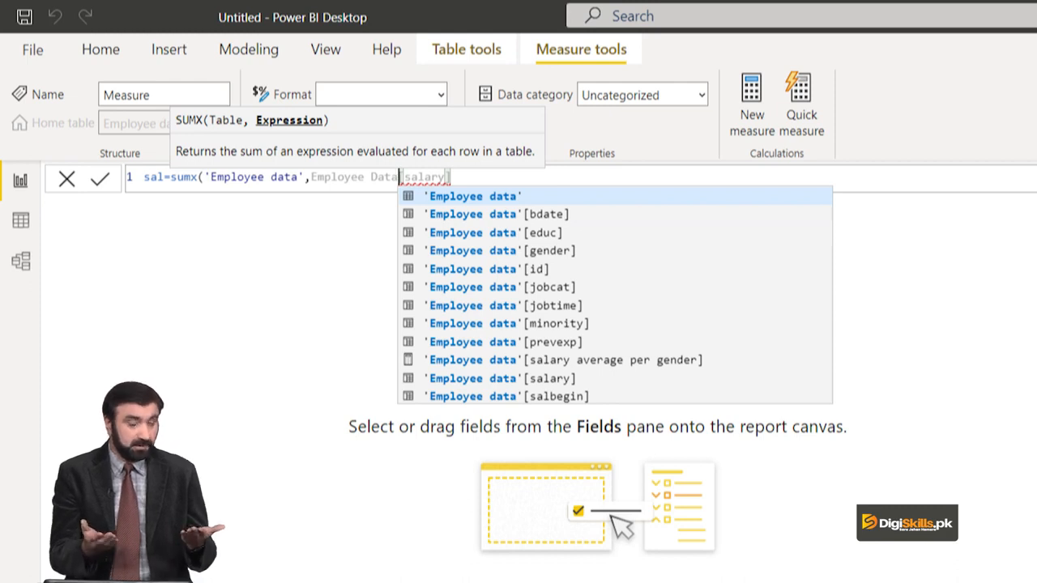
pyautogui.press('BackSpace')
pyautogui.press('BackSpace')
pyautogui.press('BackSpace')
pyautogui.press('BackSpace')
pyautogui.press('BackSpace')
pyautogui.press('BackSpace')
pyautogui.press('BackSpace')
pyautogui.press('BackSpace')
pyautogui.press('BackSpace')
pyautogui.press('BackSpace')
pyautogui.press('BackSpace')
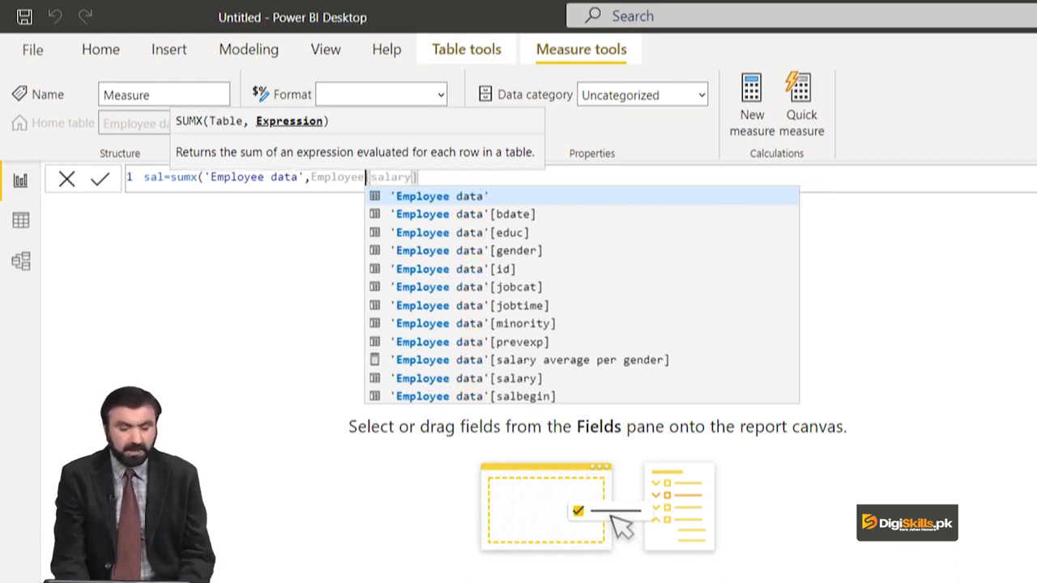
pyautogui.press('BackSpace')
pyautogui.press('BackSpace')
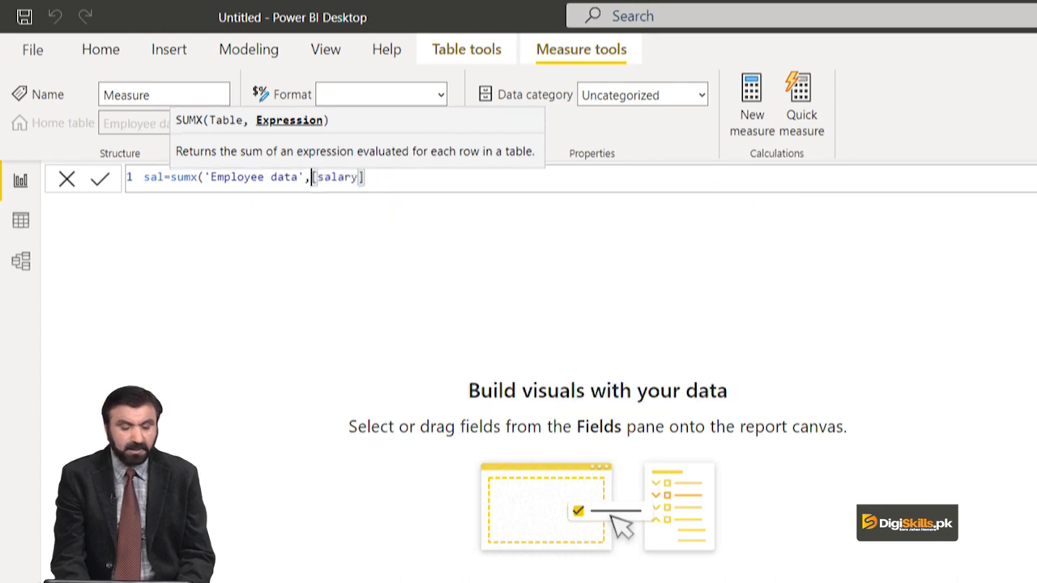
# Step: Multiply the [salary] expression by 0.30, close the SUMX formula and commit the sal measure
pyautogui.press('Right')
pyautogui.press('Right')
pyautogui.press('Right')
pyautogui.press('Right')
pyautogui.press('Right')
pyautogui.press('Right')
pyautogui.press('Right')
pyautogui.press('Right')
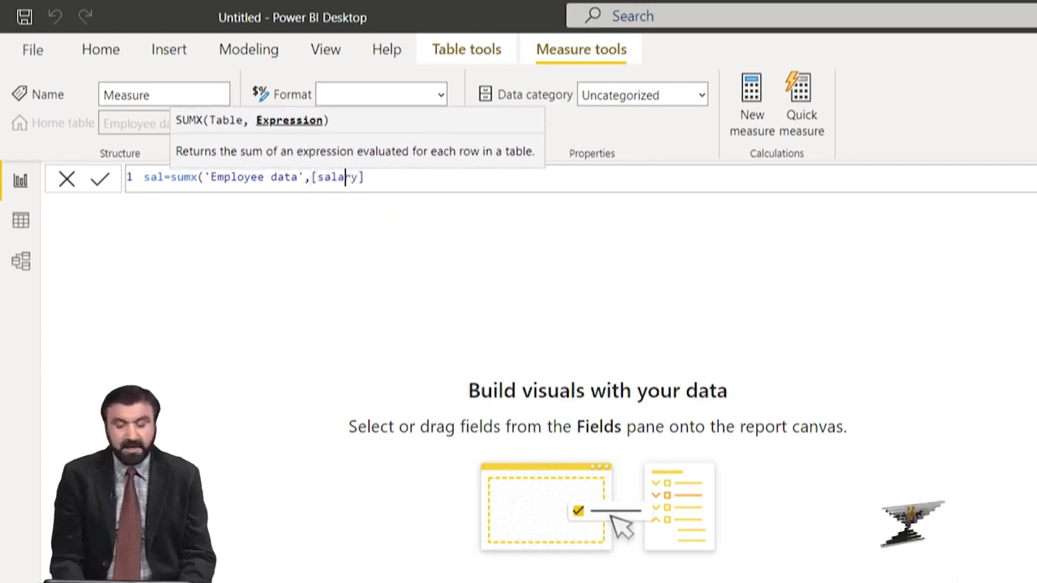
pyautogui.write('*0.30')
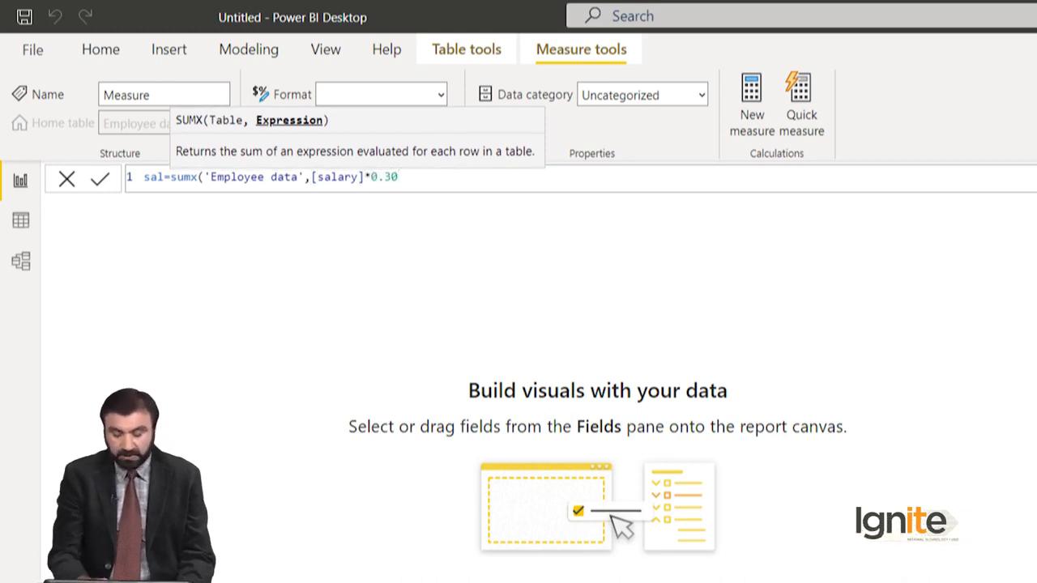
pyautogui.write(')')
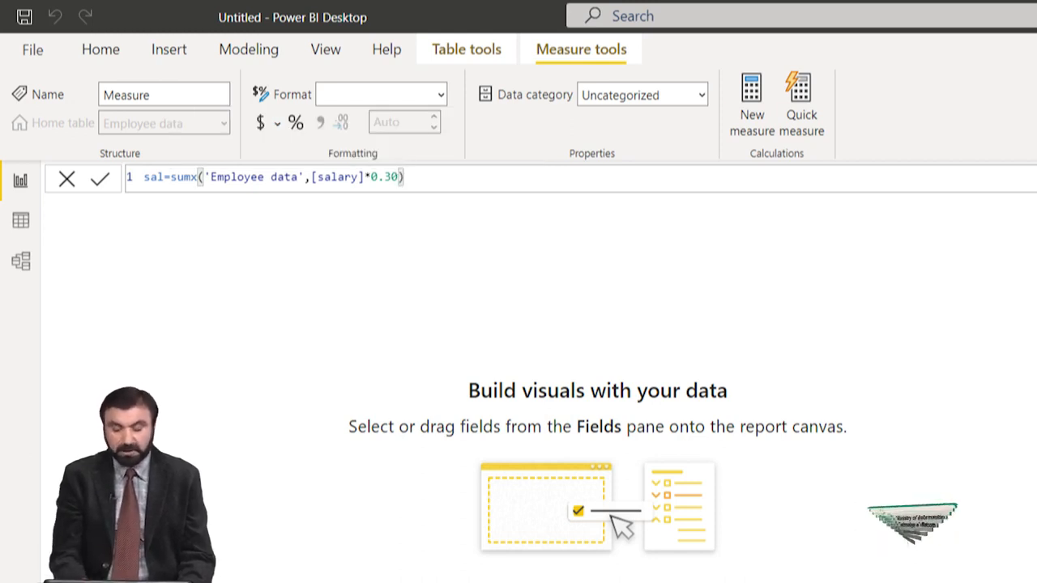
pyautogui.press('Return')
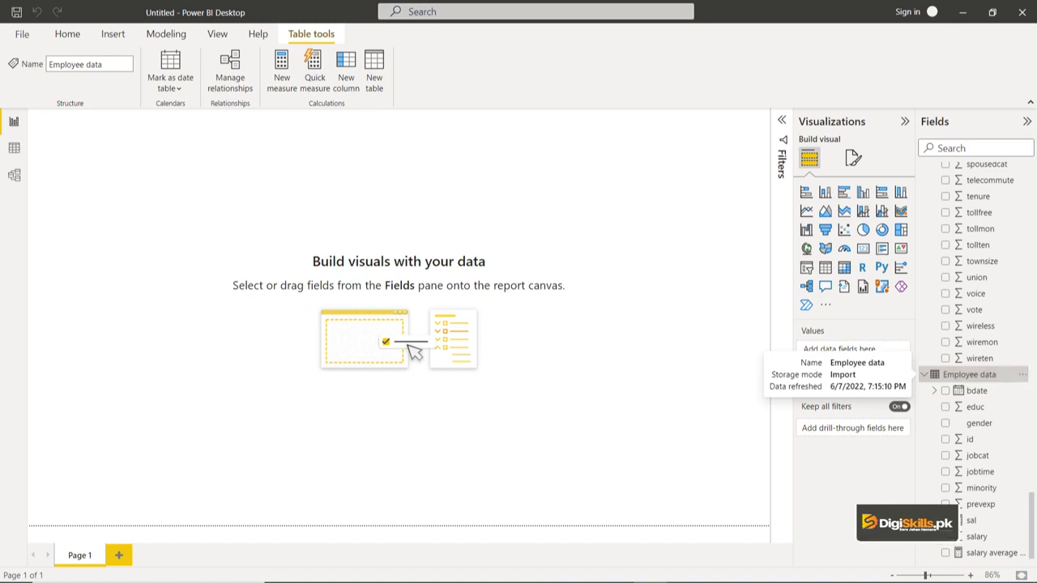
# Step: Start a new measure named bn in the Employee data table, using AVERAGEX with 'Employee data' as the table argument
pyautogui.click(282, 71)
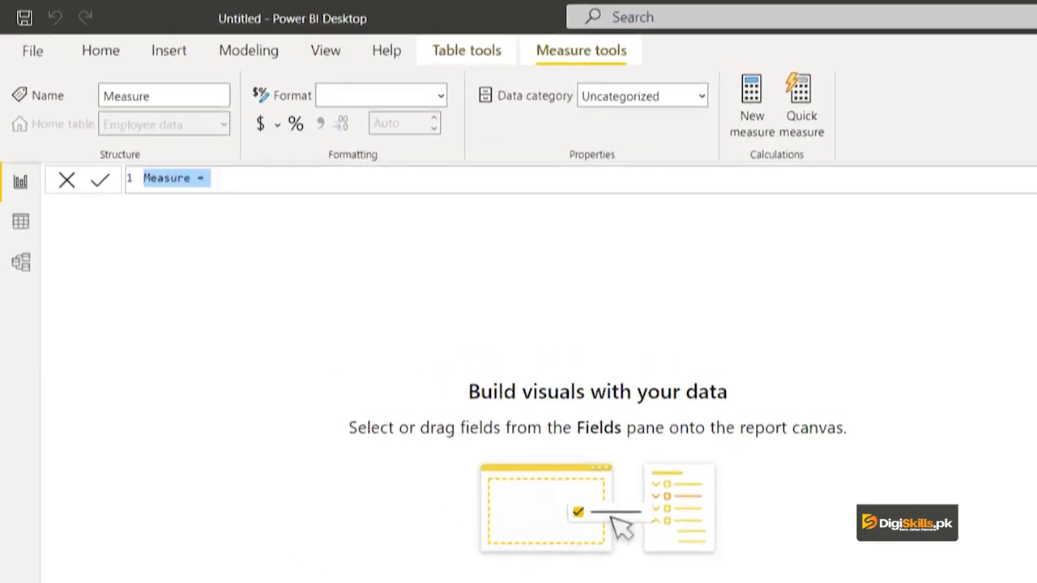
pyautogui.write('bn=')
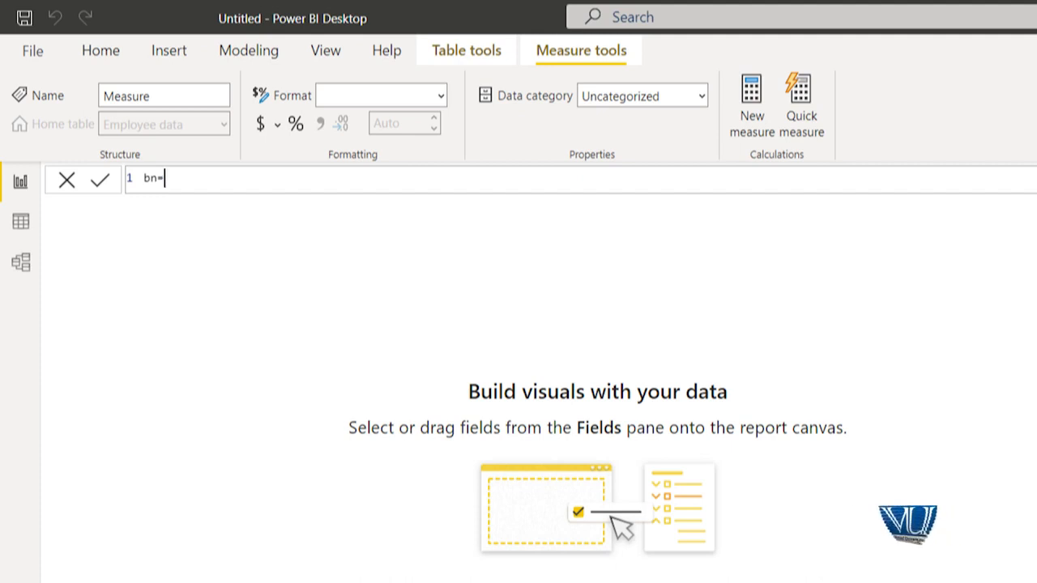
pyautogui.write('average')
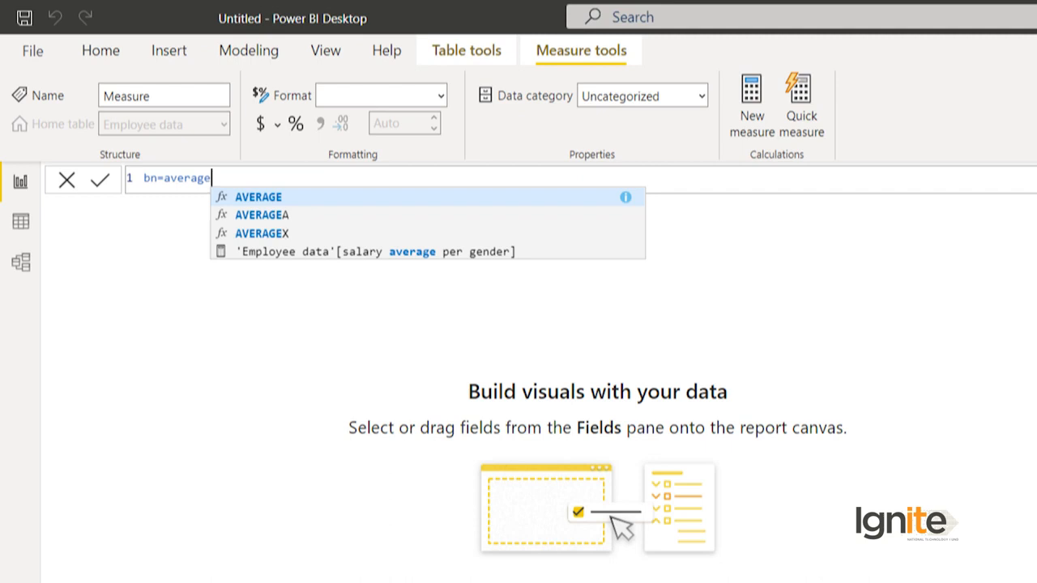
pyautogui.write('x')
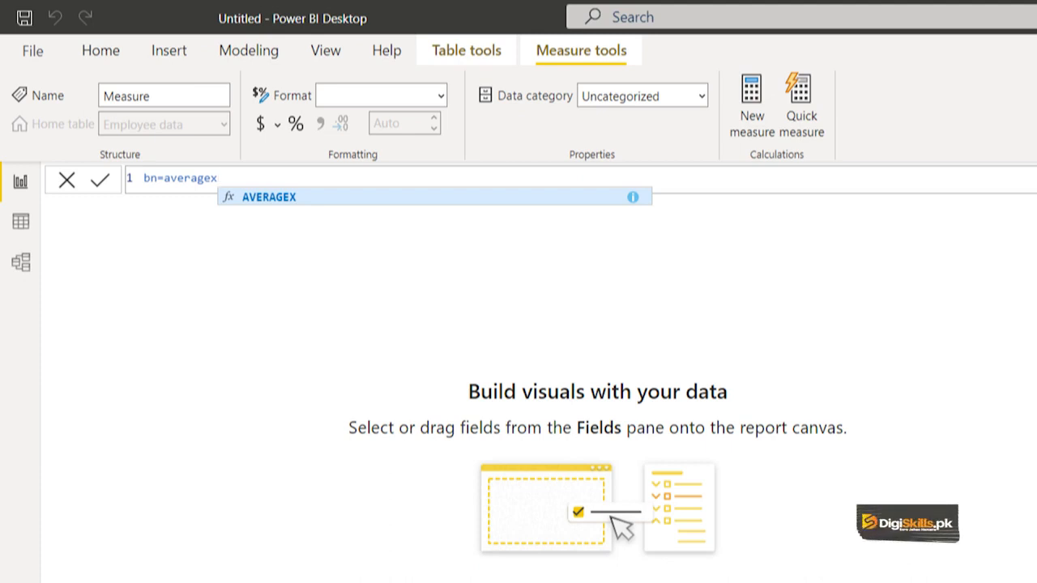
pyautogui.write('(')
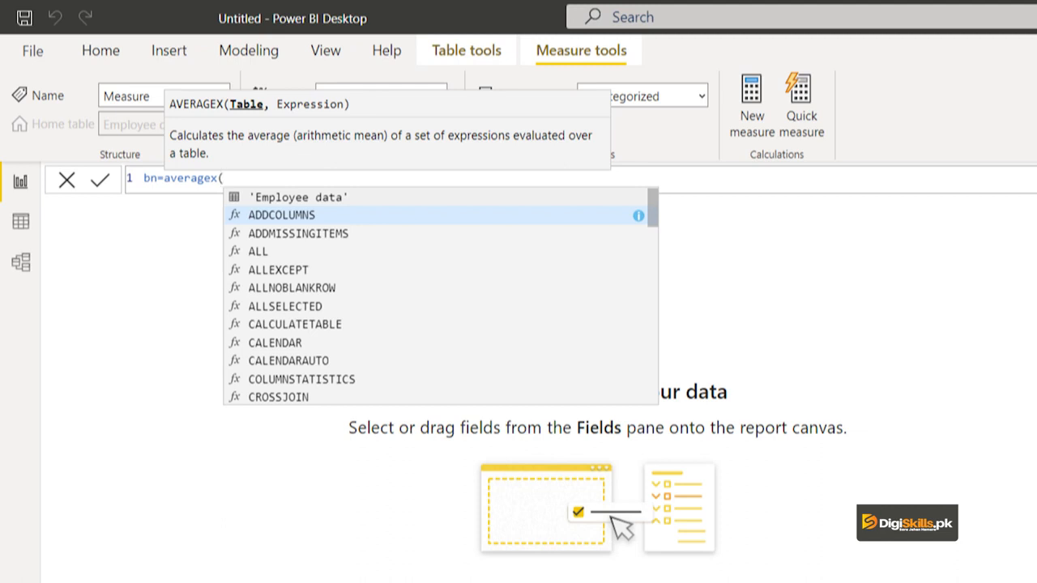
pyautogui.press('Up')
pyautogui.press('Tab')
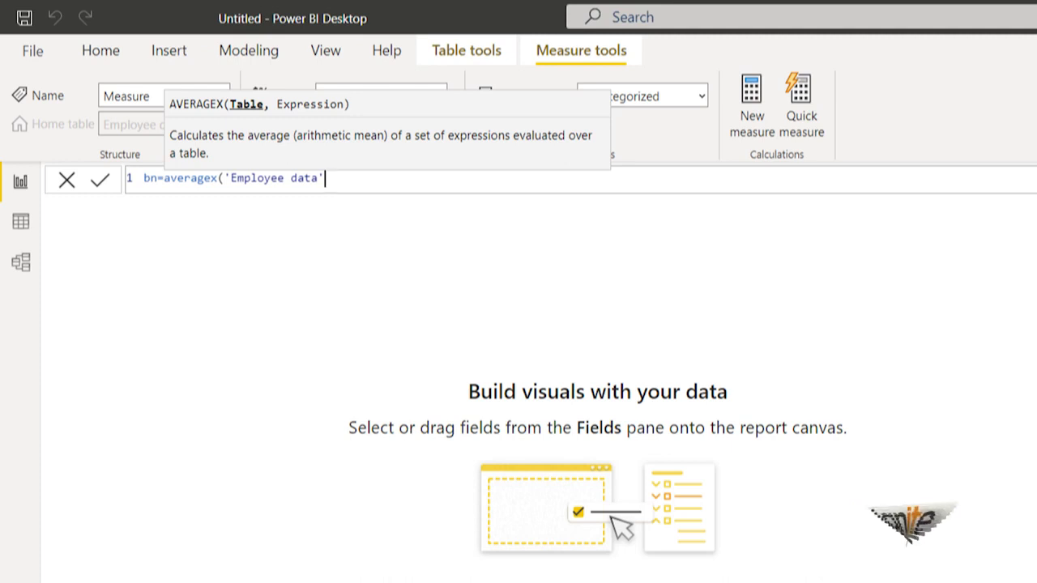
pyautogui.write(',')
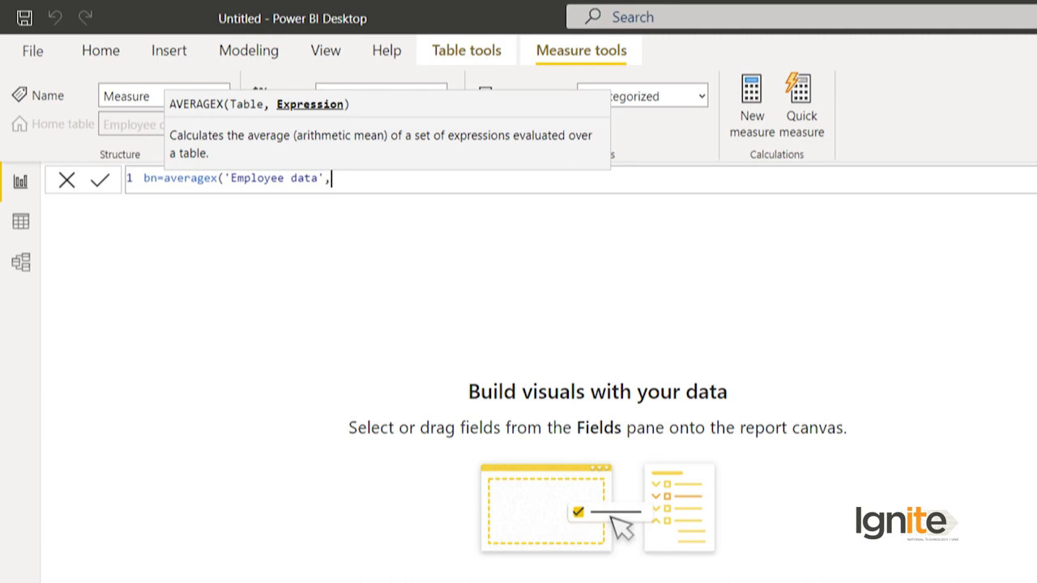
# Step: Add an IF function as the AVERAGEX expression, testing whether [salary] is greater than 50
pyautogui.write('if(')
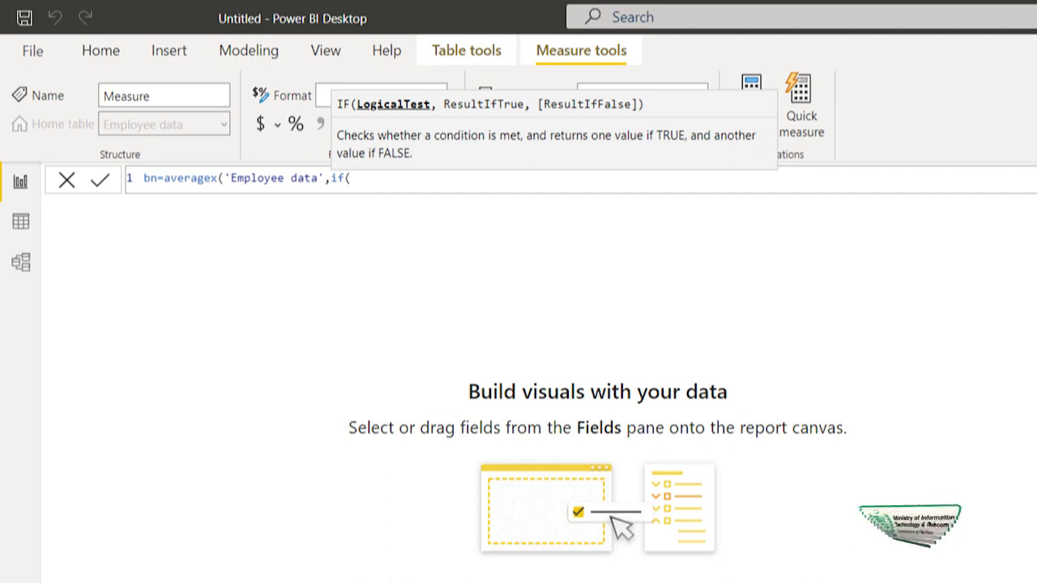
pyautogui.write('[salary]')
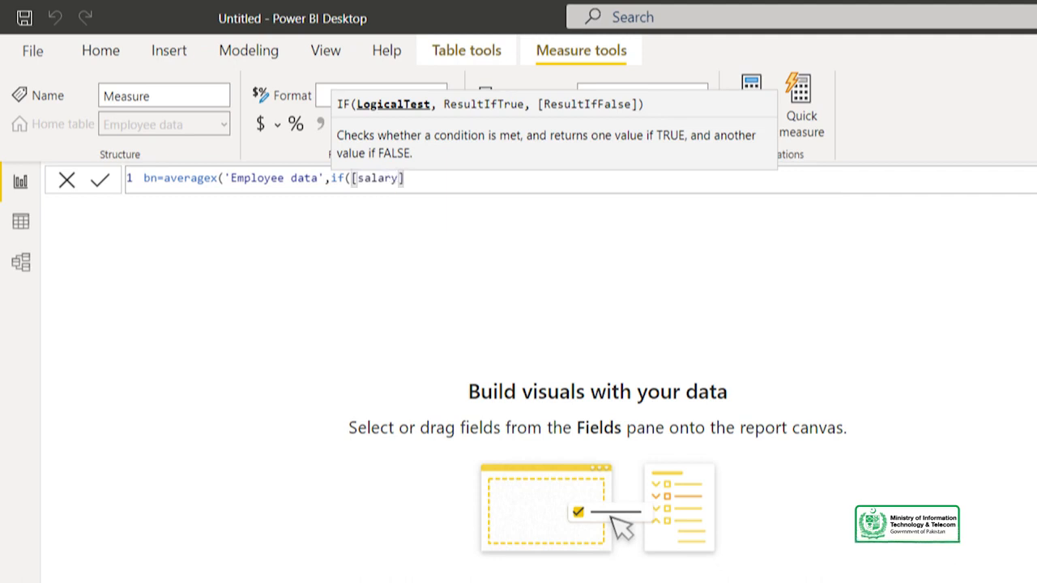
pyautogui.write('>50')
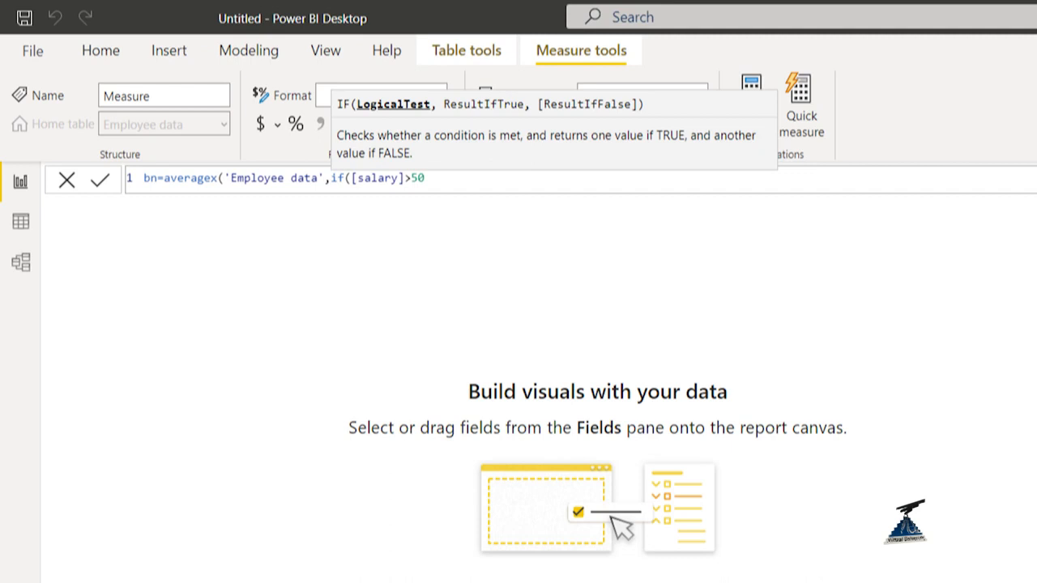
pyautogui.write(',')
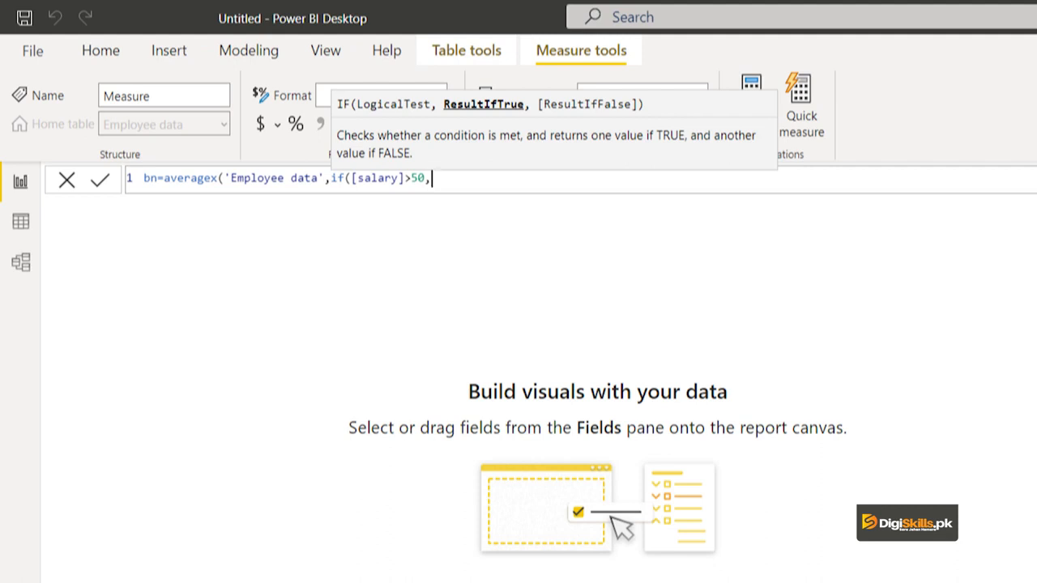
# Step: Set the IF results to [salary]*0.3 when true and 0 when false, close the formula and commit the bn measure
pyautogui.write('[sa')
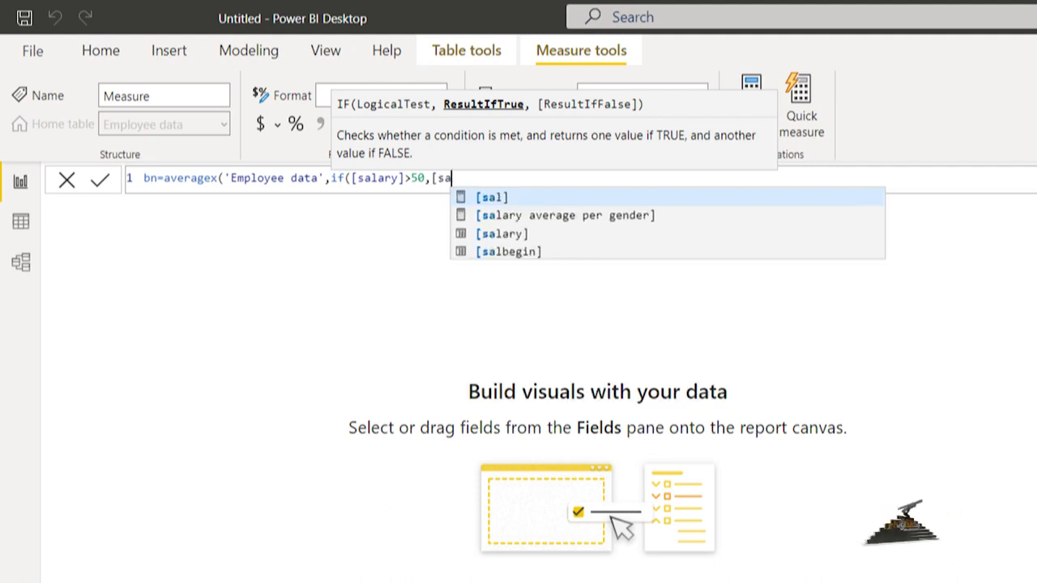
pyautogui.write('lary]*0.3')
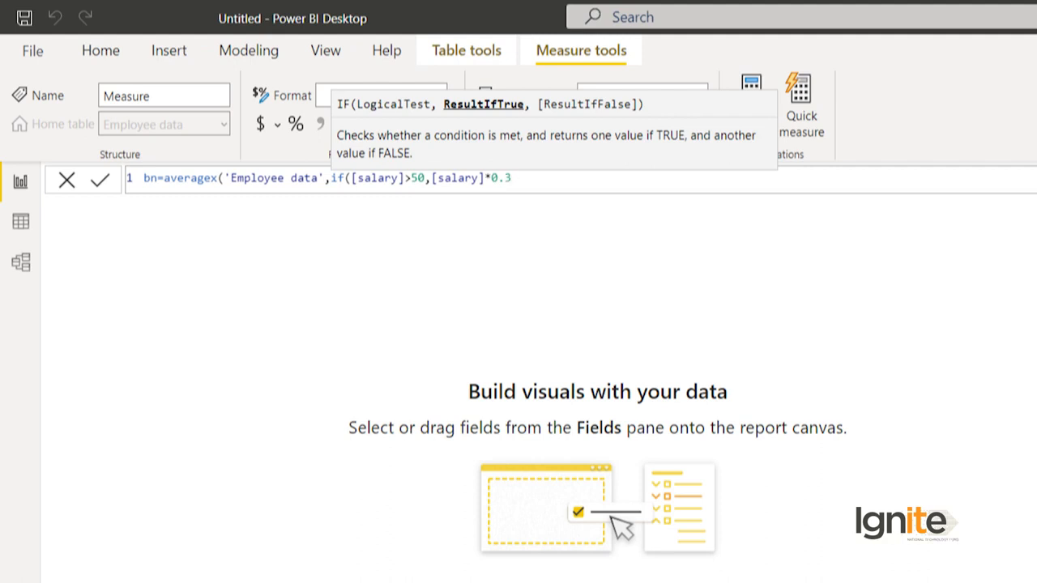
pyautogui.write(',')
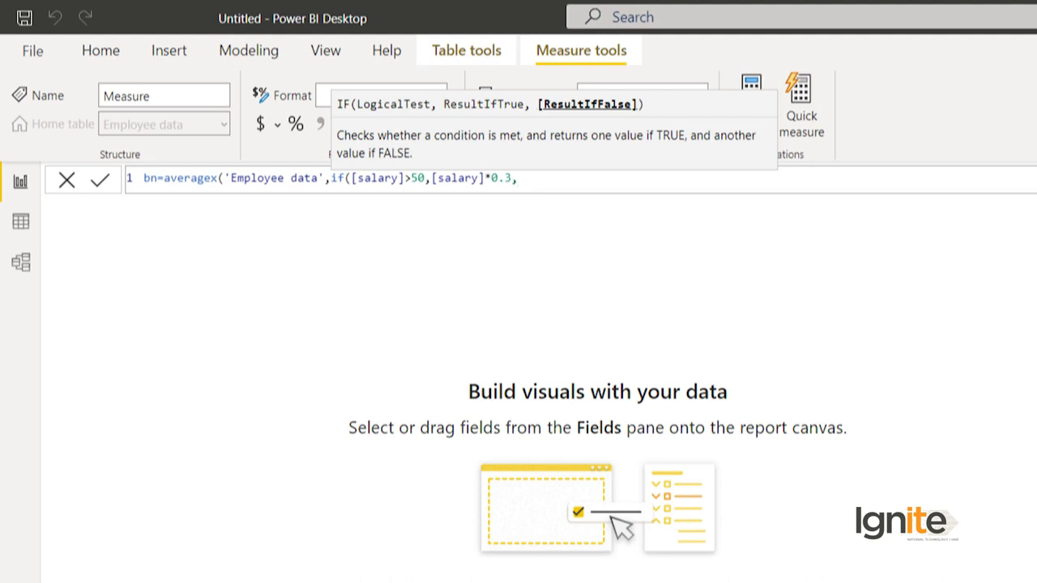
pyautogui.write('0')
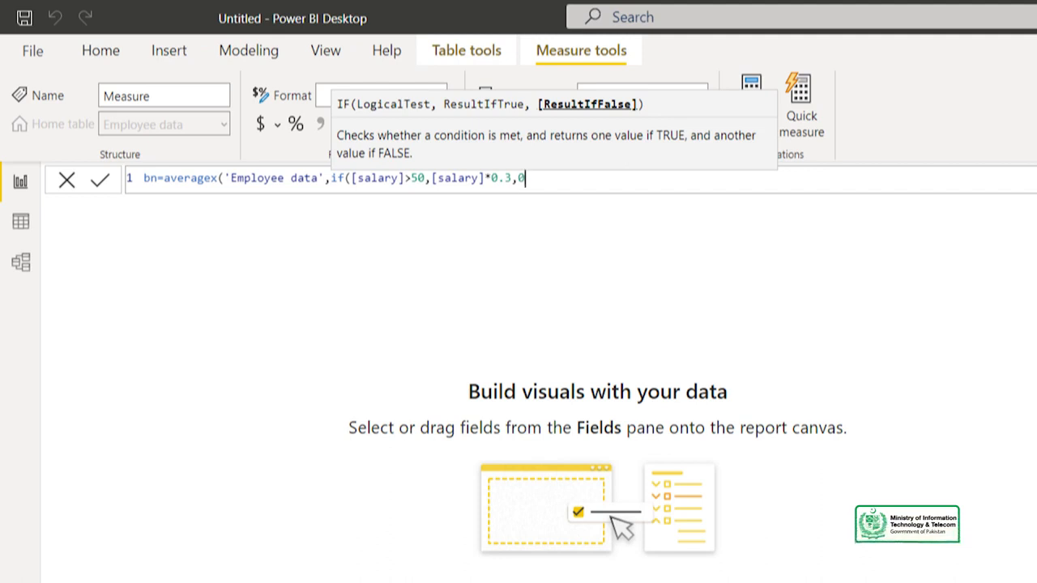
pyautogui.write(')')
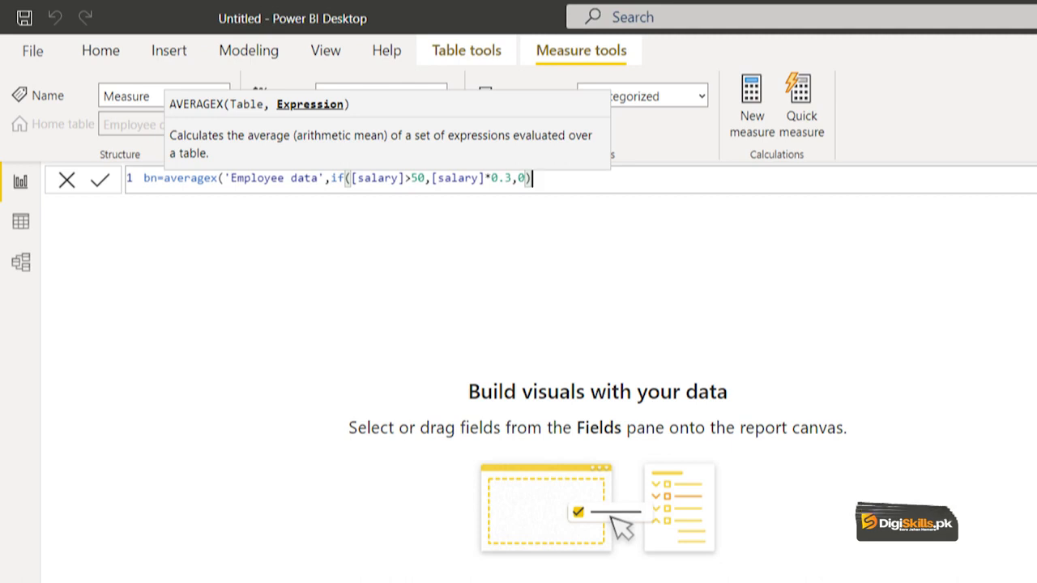
pyautogui.write(')')
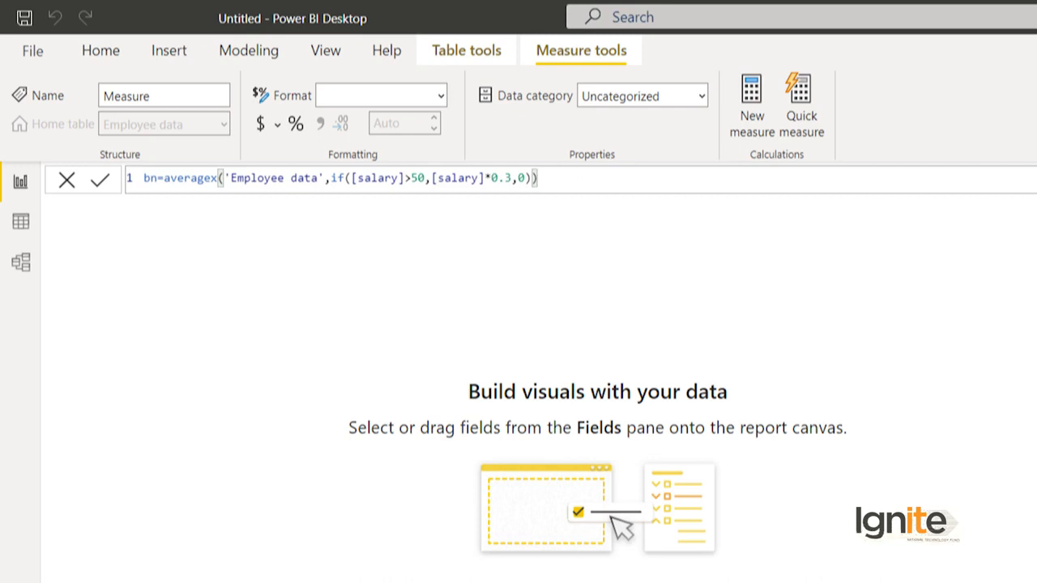
pyautogui.press('Return')
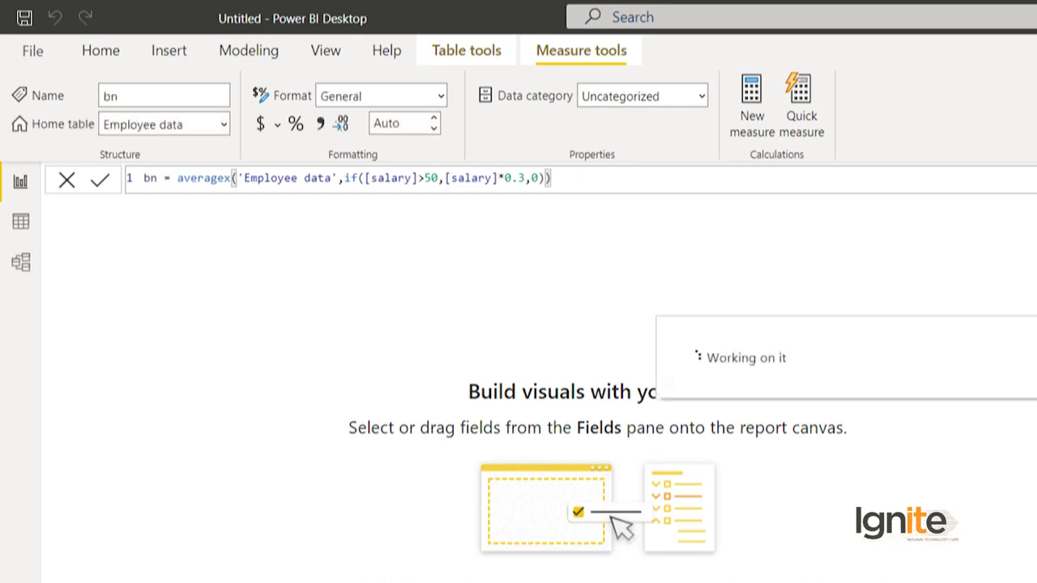